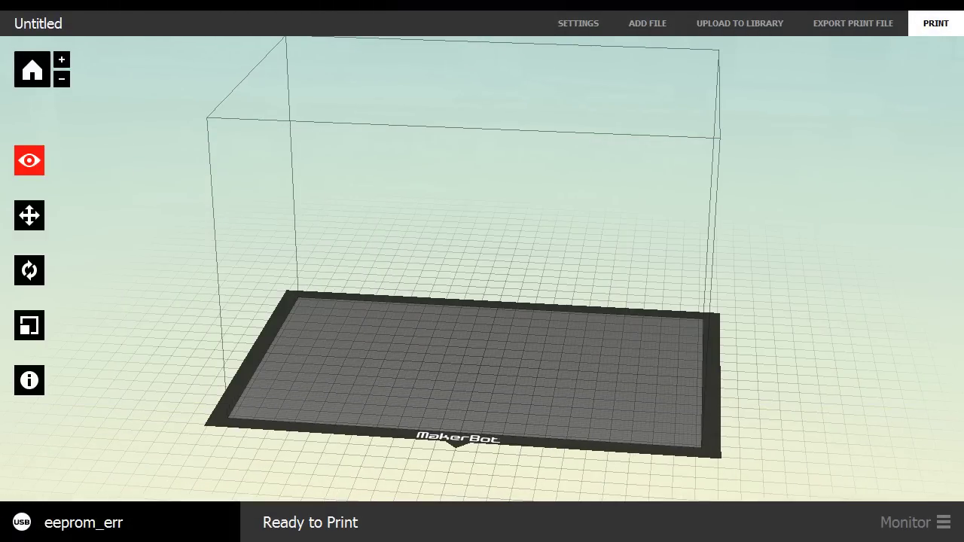
Open Merged Parts.stl so it appears on the build plate.
key("alt+f")
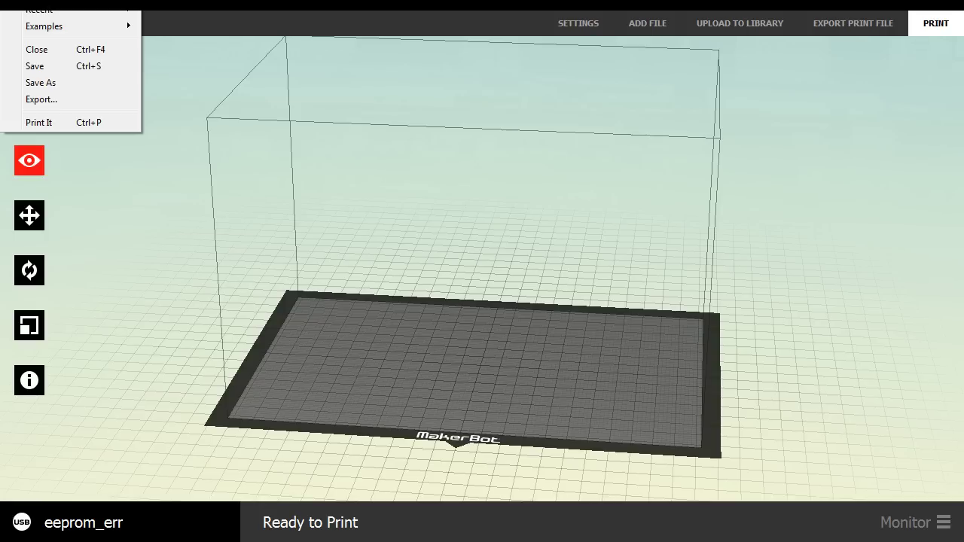
key("ctrl+o")
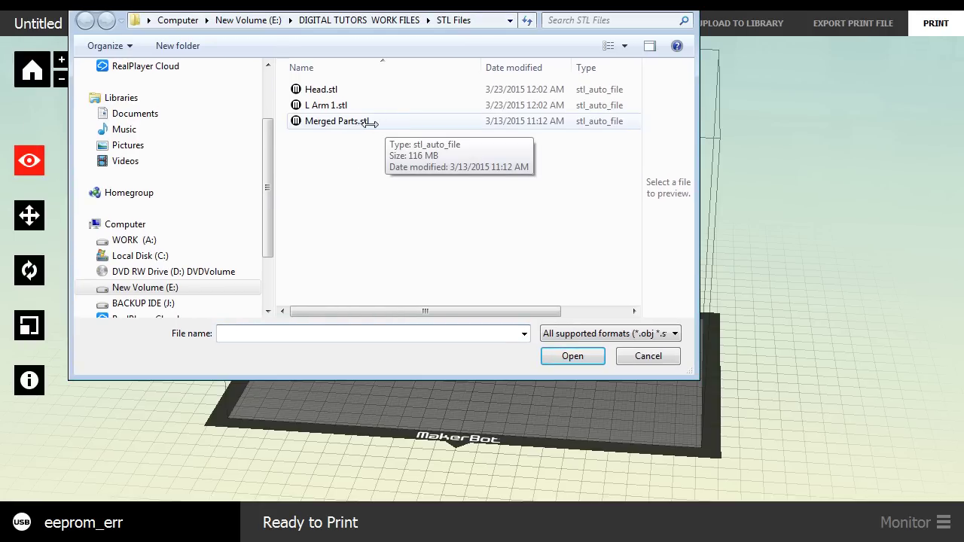
left_click(354, 122)
left_click(587, 357)
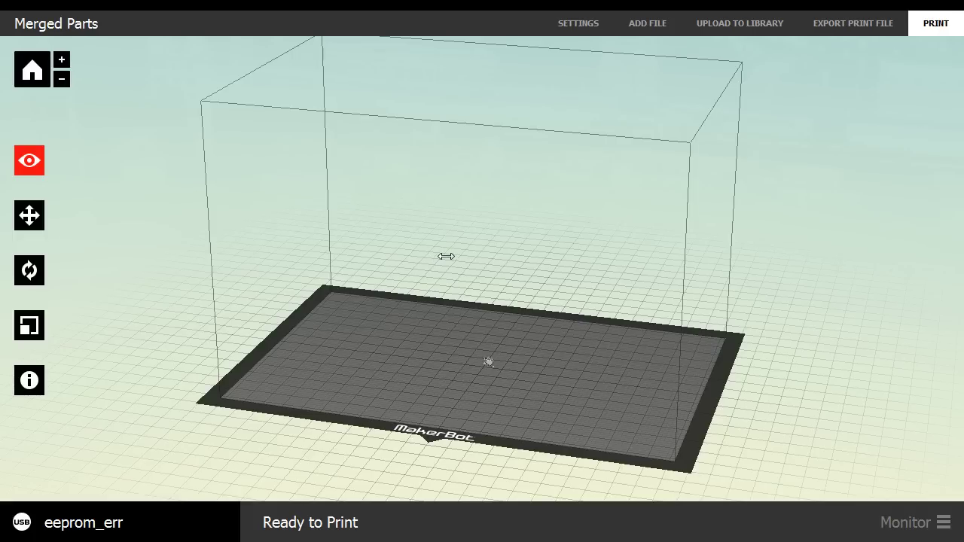
Orbit, zoom and pan to centre the tiny multi-part model, then select it.
mouse_move(532, 253)
left_mouse_down()
mouse_move(590, 241)
mouse_move(535, 248)
left_mouse_up()
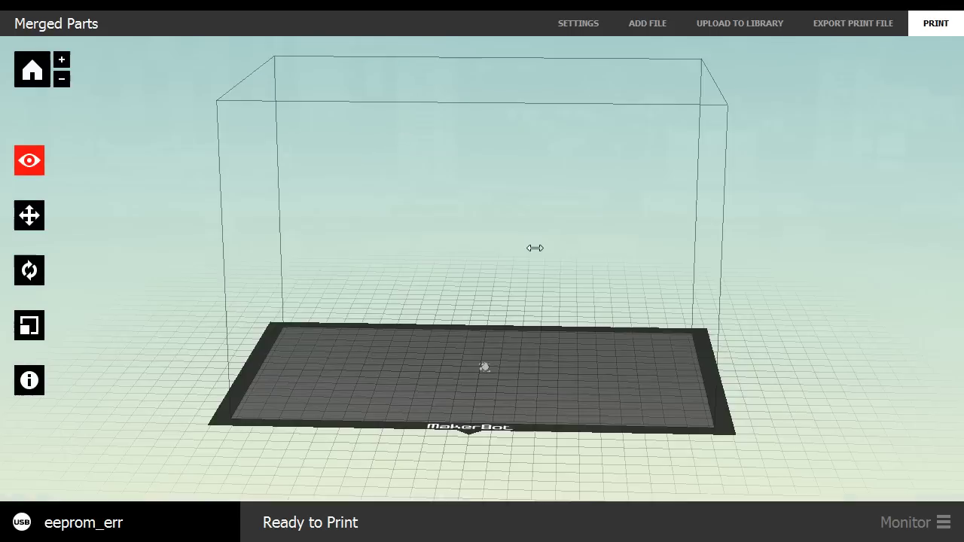
scroll(535, 248, "up", 10)
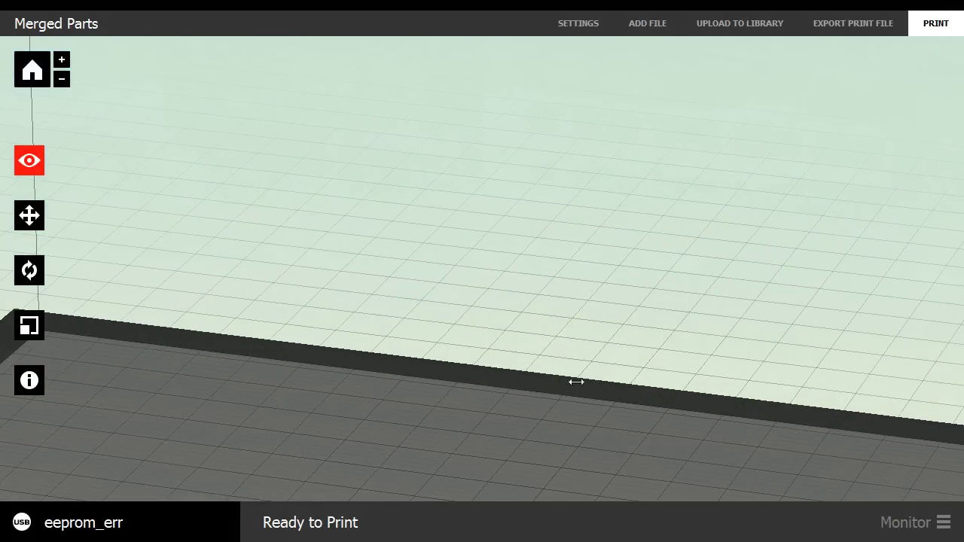
scroll(576, 382, "down", 10)
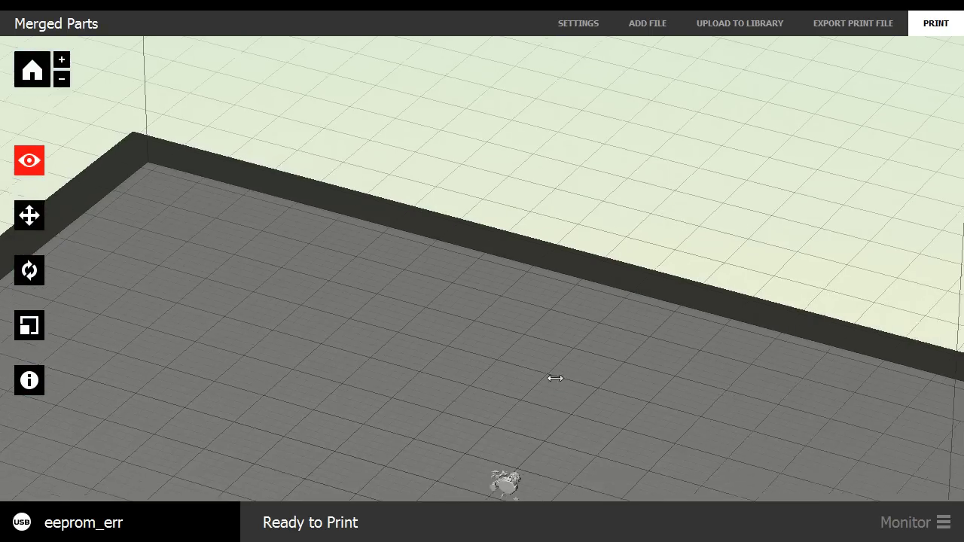
right_click_drag(555, 378, 525, 144)
left_click(487, 317)
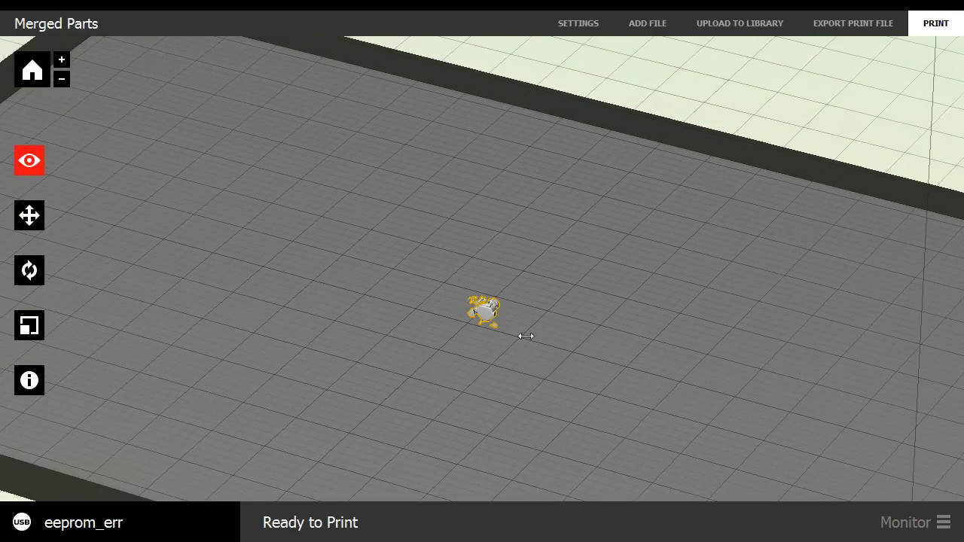
left_click_drag(538, 381, 435, 368)
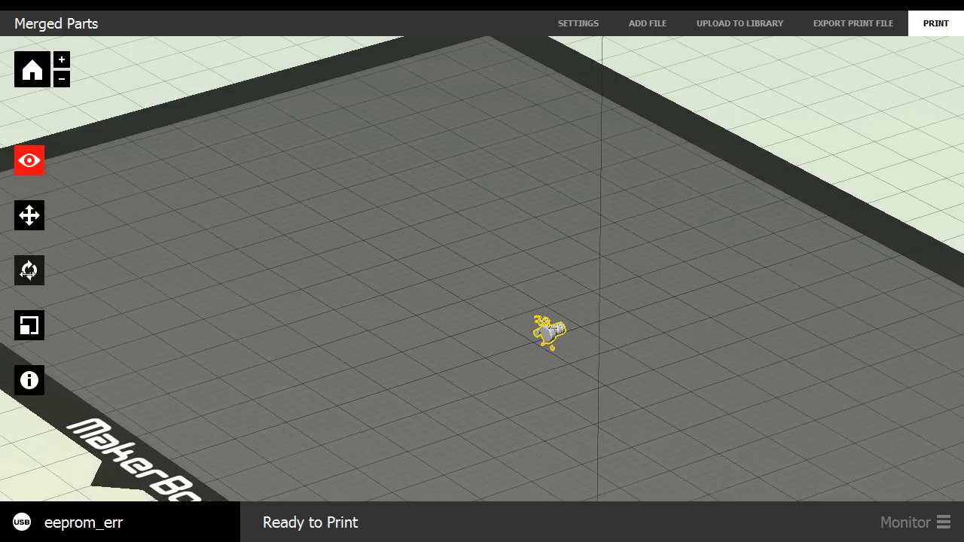
Rotate the model +90° about X and lay it flat on the plate.
left_click(29, 272)
left_click(27, 273)
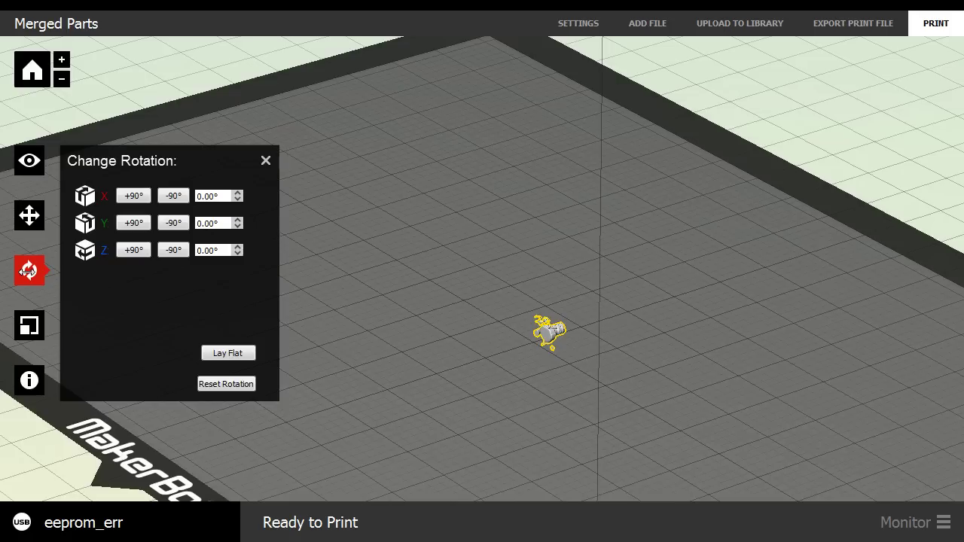
left_click(132, 196)
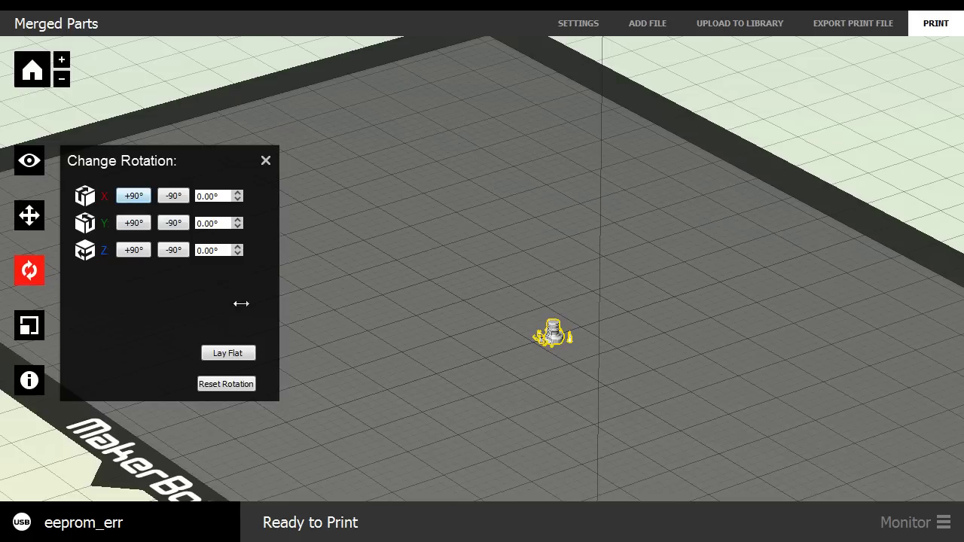
left_click(229, 352)
left_click(229, 352)
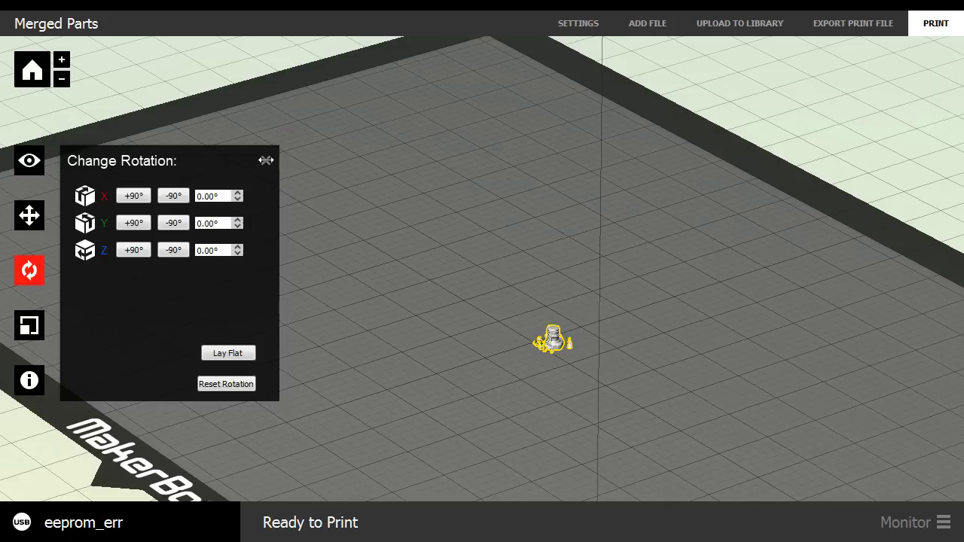
left_click(266, 160)
Scale the model to Maximum Size, 130.13 × 135.00 × 83.01 mm.
left_click(27, 325)
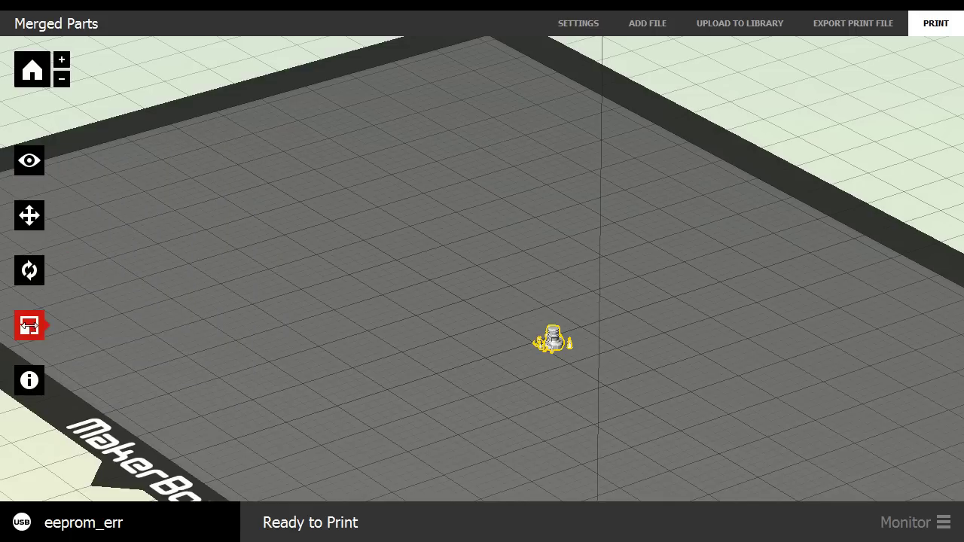
left_click(26, 325)
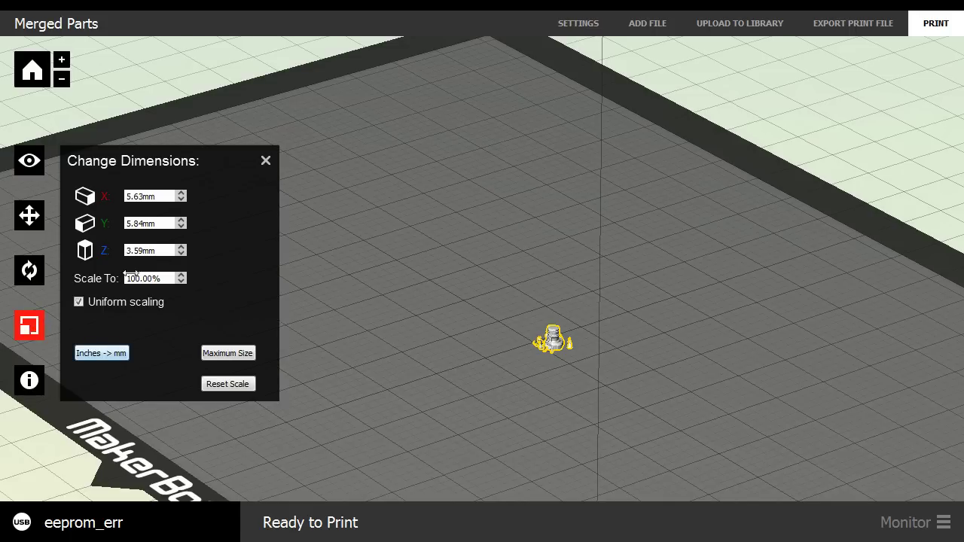
left_click(145, 196)
key("BackSpace")
key("BackSpace")
key("BackSpace")
type("3")
left_click(225, 352)
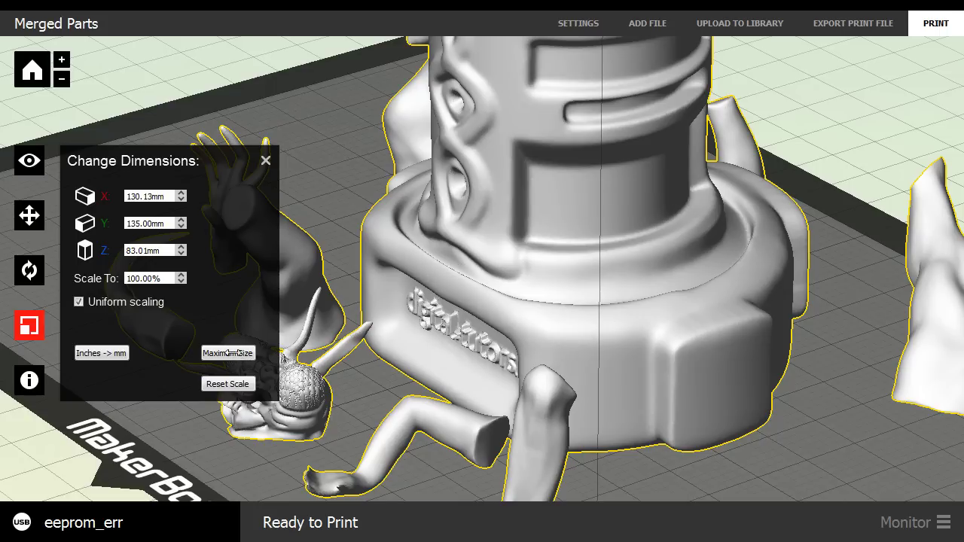
left_click(265, 160)
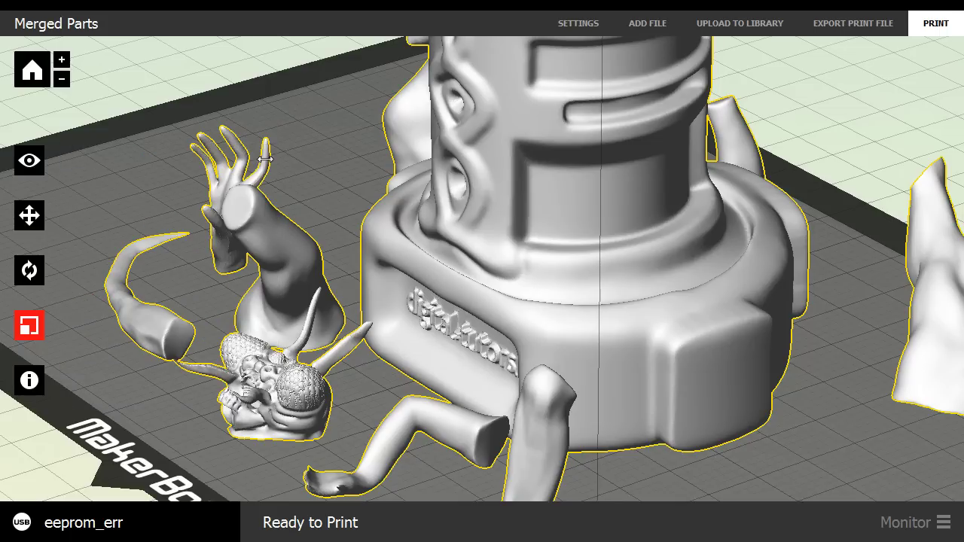
Orbit around the upscaled model, then reset to the home and front plate views.
left_click(30, 162)
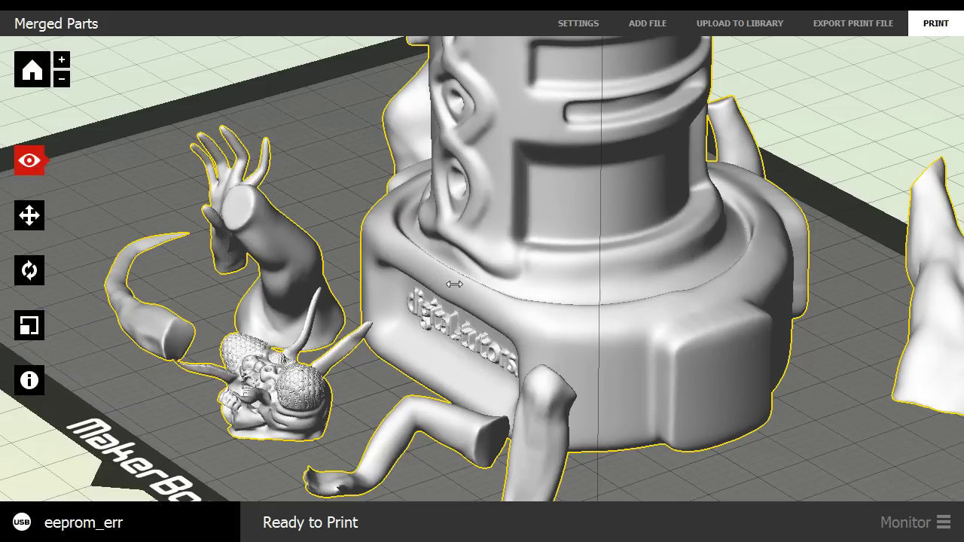
left_click_drag(542, 294, 391, 251)
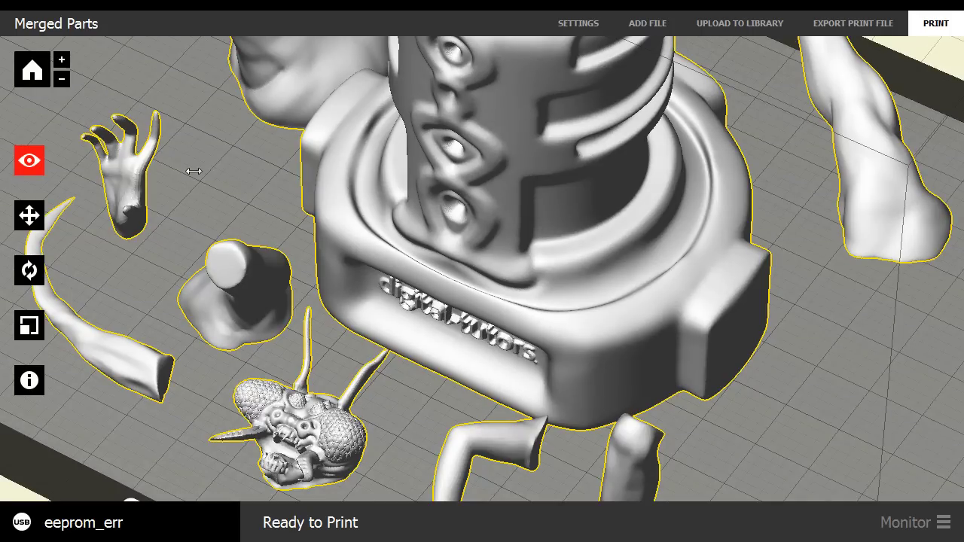
left_click_drag(195, 171, 232, 191)
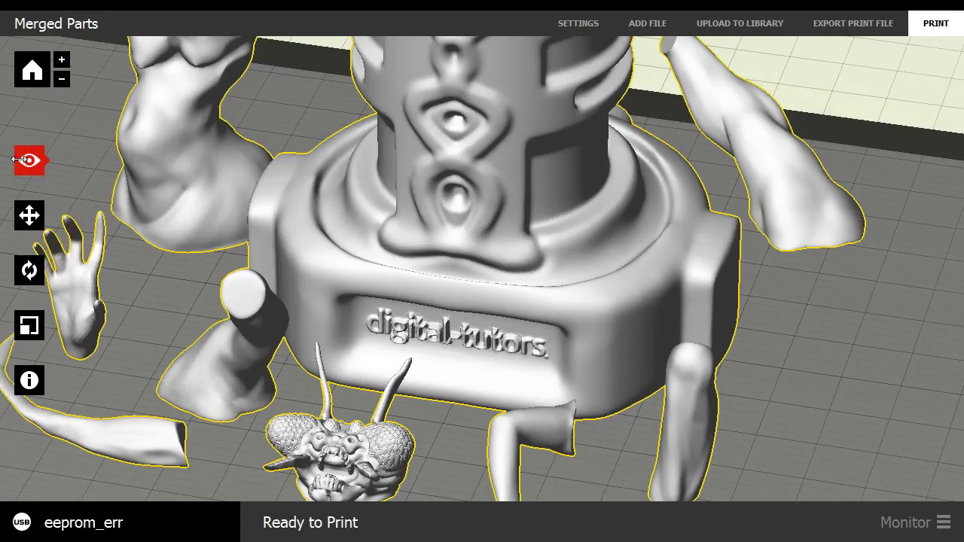
key("h")
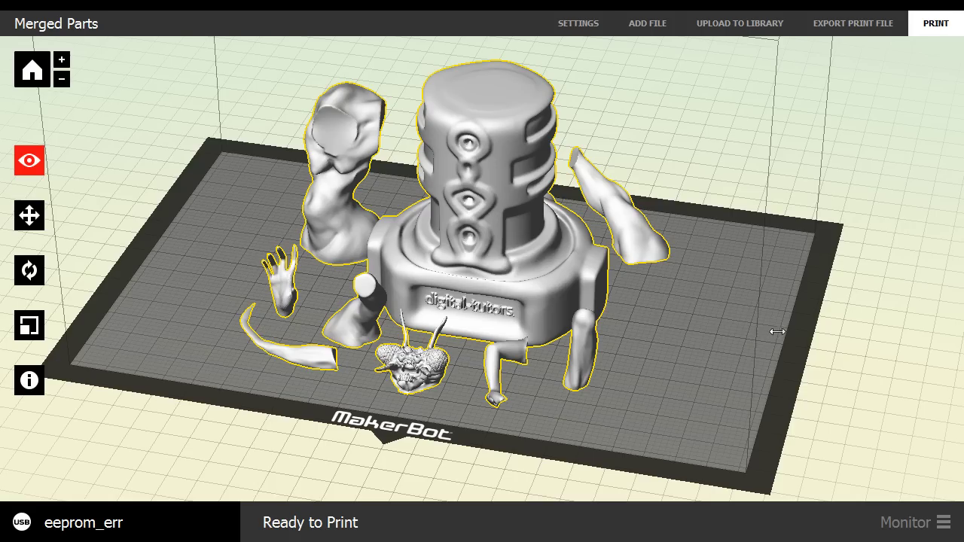
key("f")
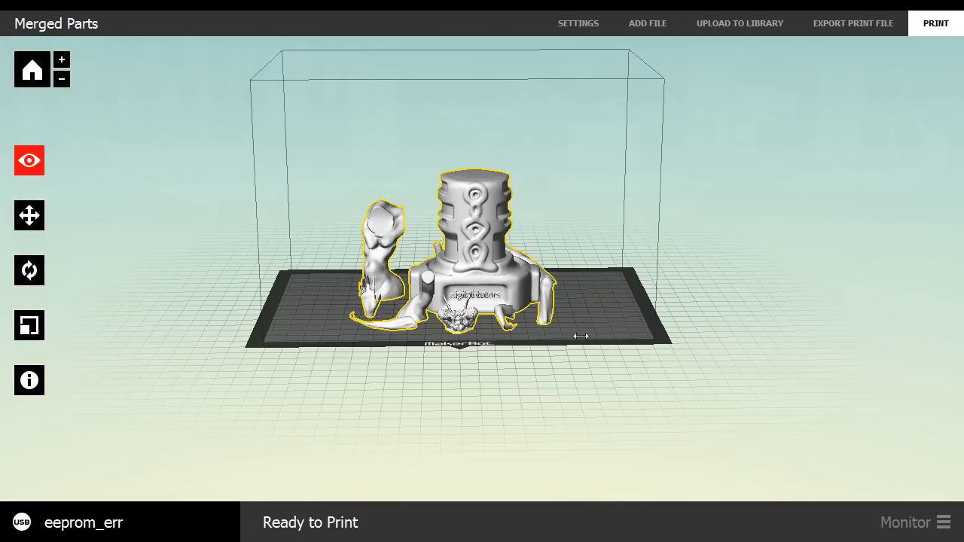
Zoom in and orbit the parts to a new angle, ready to scale them together.
left_click_drag(581, 336, 578, 397)
scroll(579, 397, "up", 2)
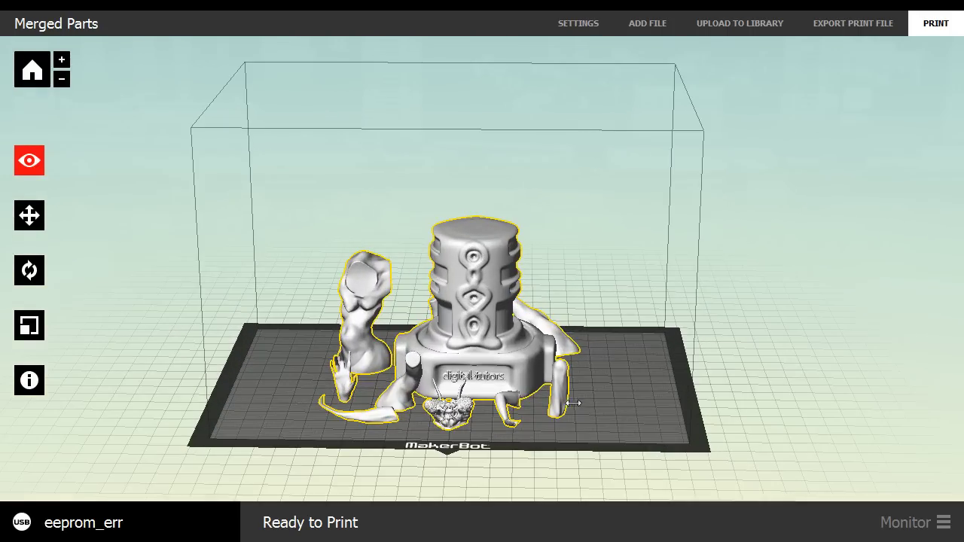
scroll(531, 313, "up", 2)
left_click_drag(528, 310, 520, 335)
scroll(427, 332, "up", 2)
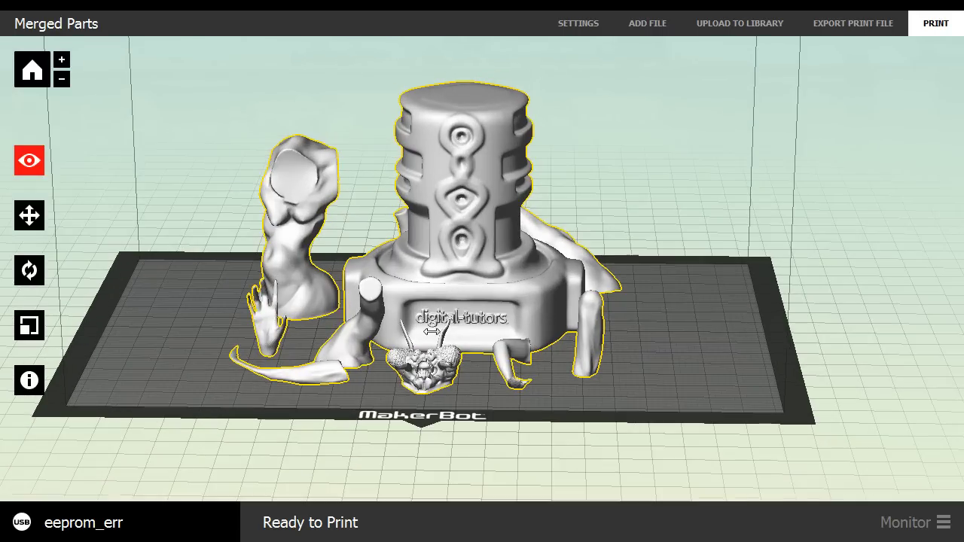
left_click_drag(445, 343, 215, 346)
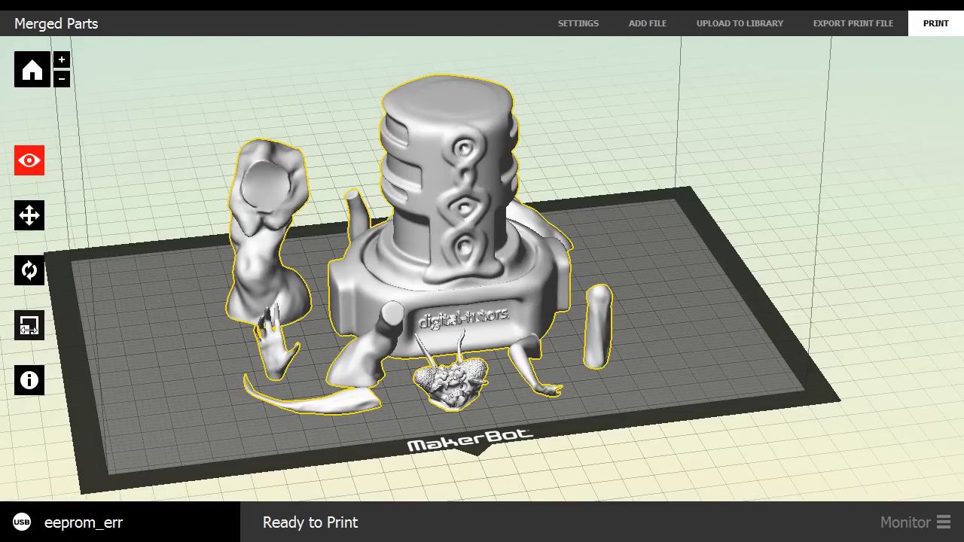
left_click(28, 328)
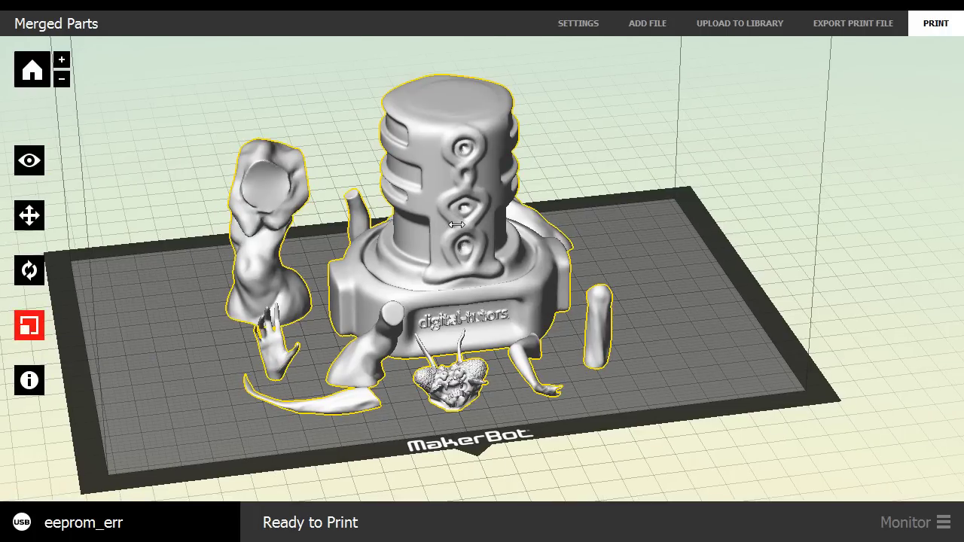
Shrink all parts uniformly to 106.45 × 110.43 × 67.90 mm and verify the dimensions.
left_click_drag(456, 224, 445, 233)
left_click(29, 326)
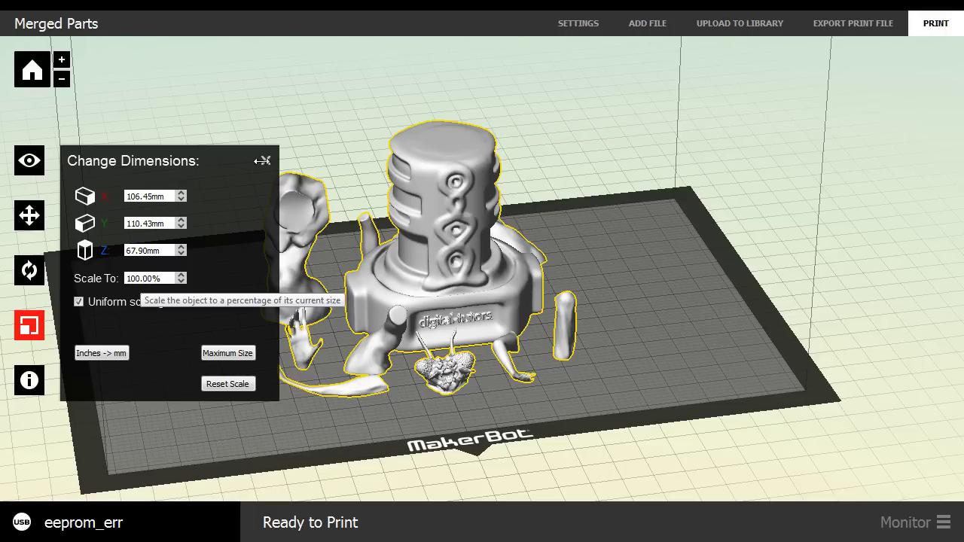
left_click(267, 160)
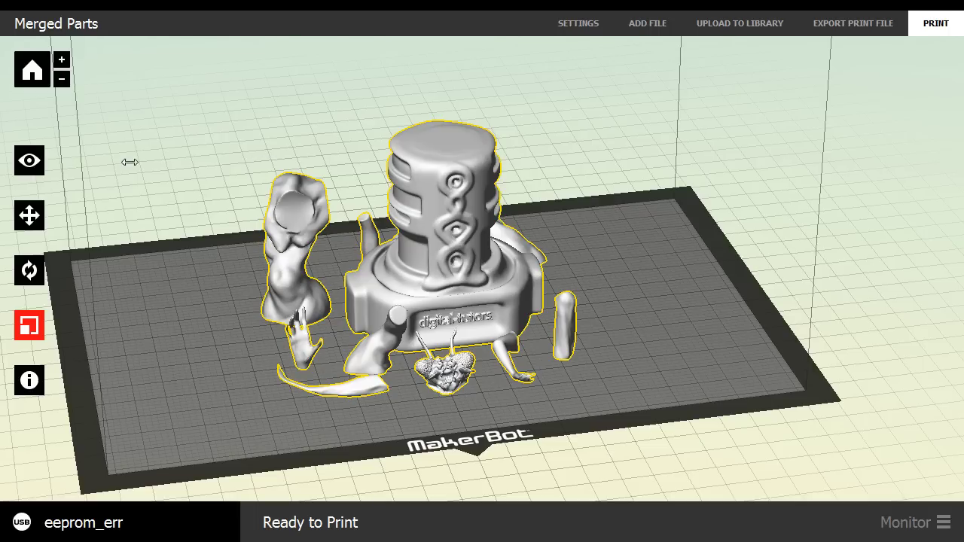
left_click(30, 160)
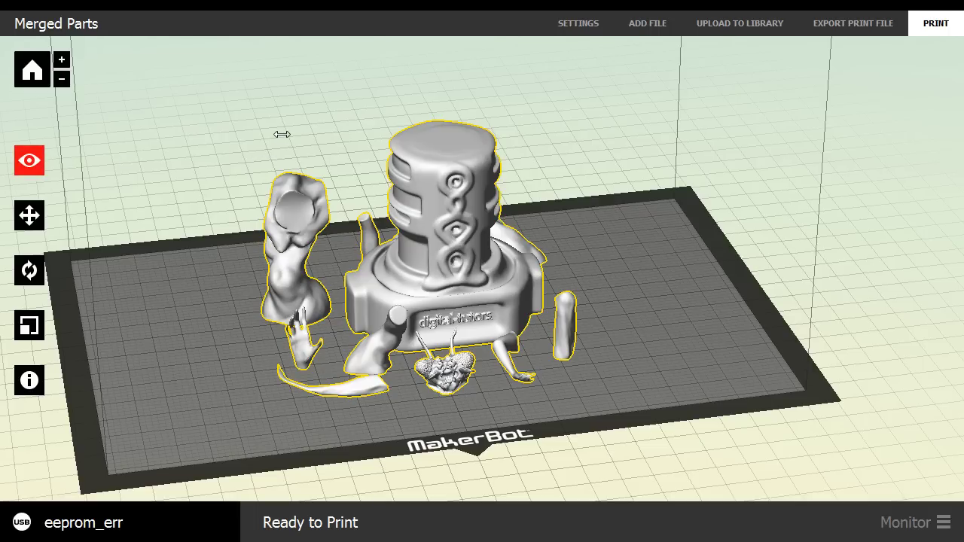
Orbit to a low frontal view of the resized parts and bring up the Info panel.
left_click_drag(253, 119, 221, 142)
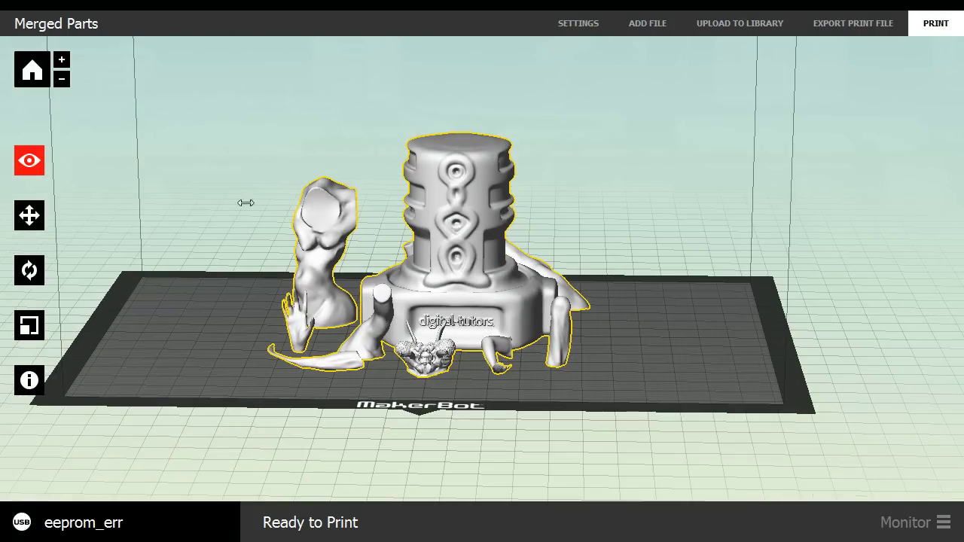
left_click(30, 380)
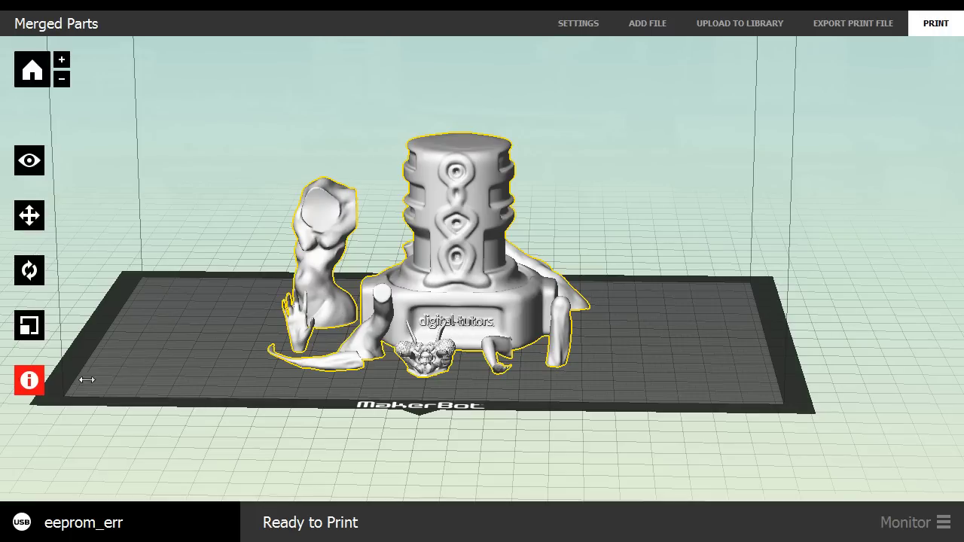
left_click(30, 383)
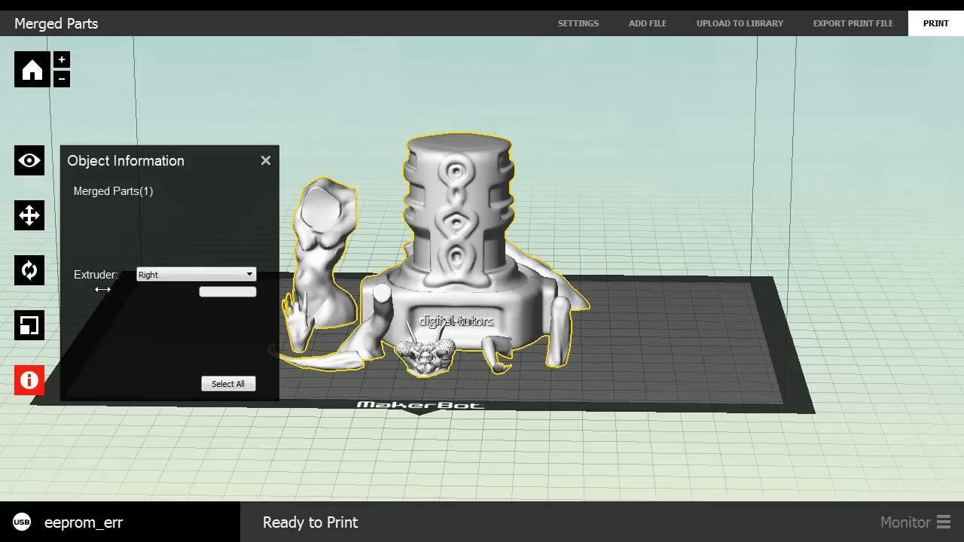
left_click(165, 274)
left_click(165, 288)
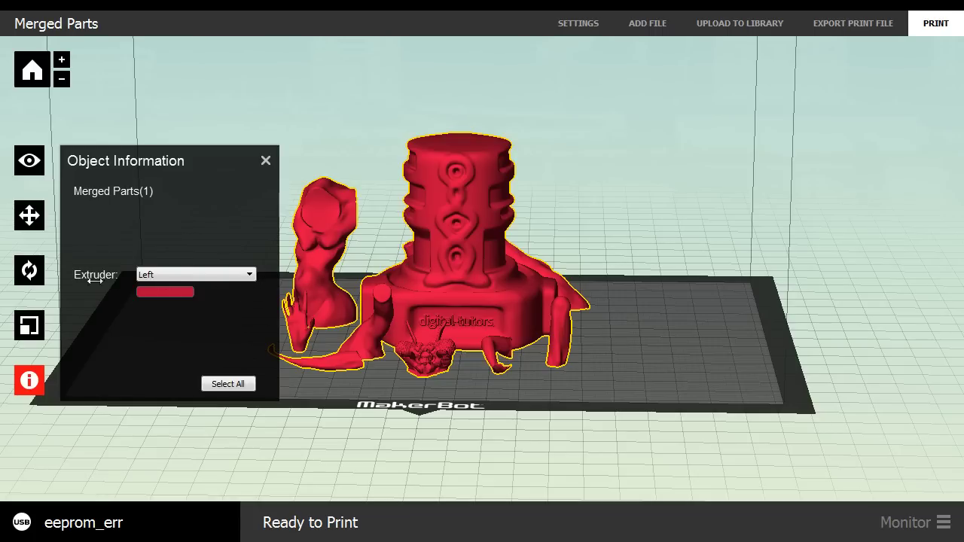
left_click(174, 275)
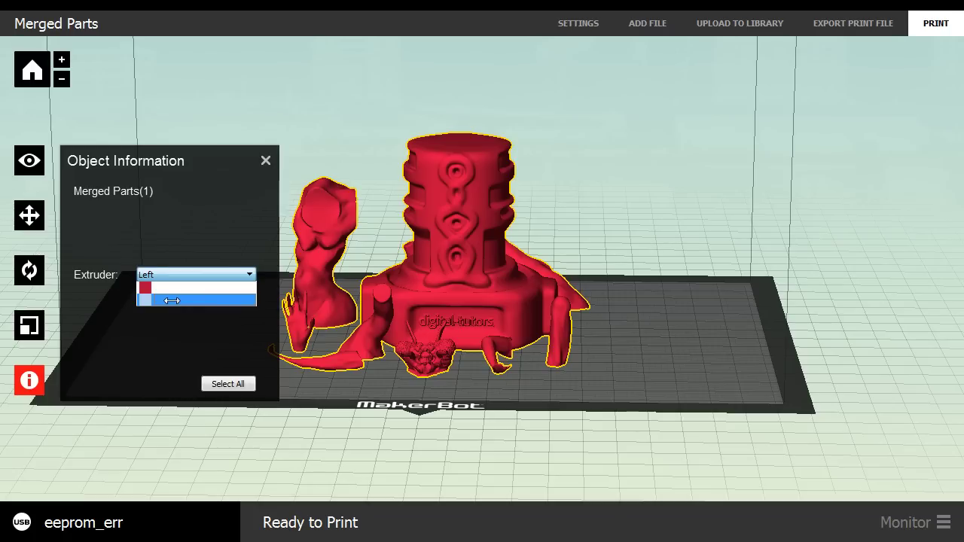
left_click(172, 300)
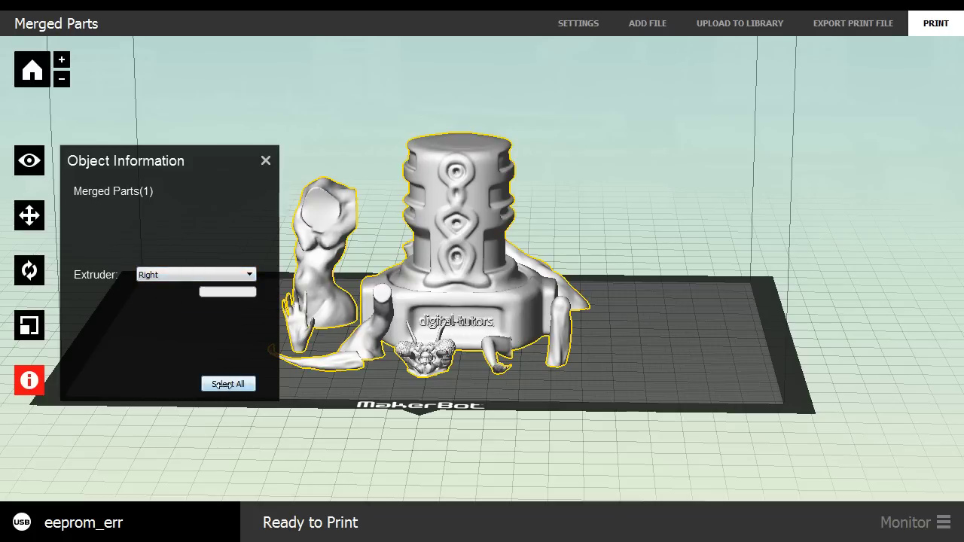
left_click(263, 160)
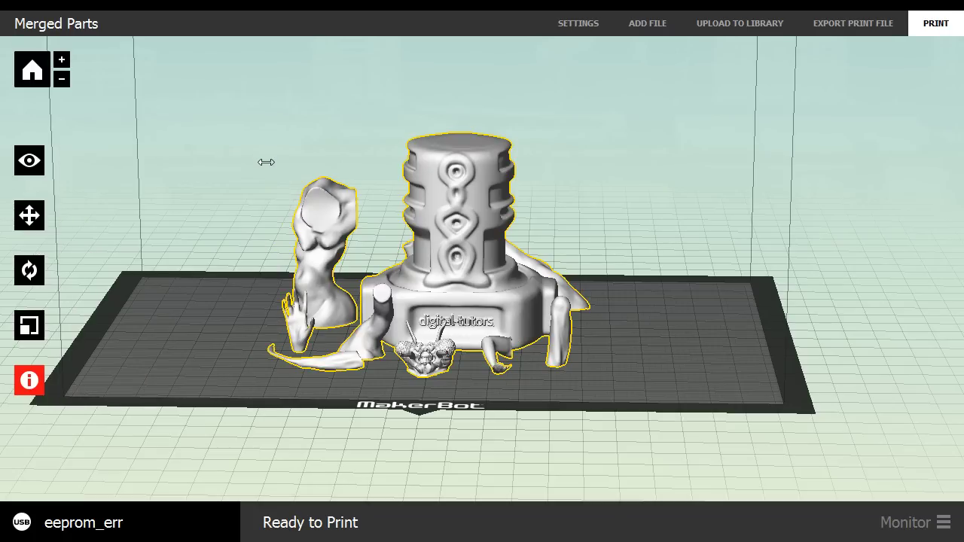
left_click_drag(610, 173, 578, 112)
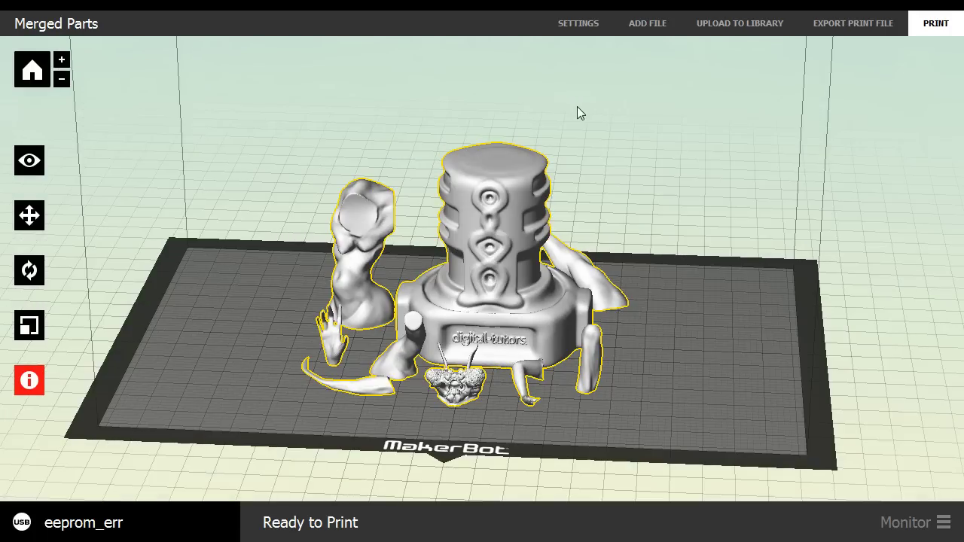
left_click_drag(615, 153, 639, 144)
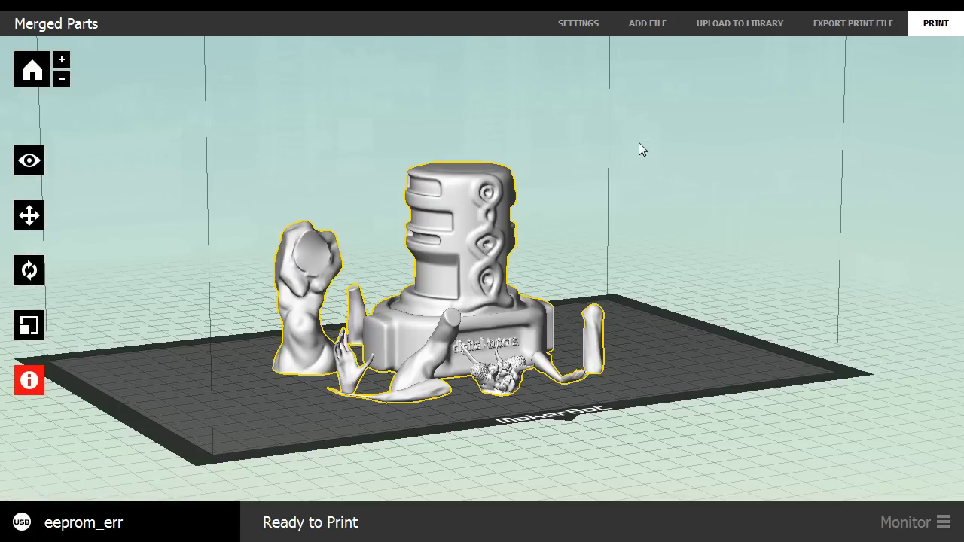
left_click_drag(557, 210, 583, 214)
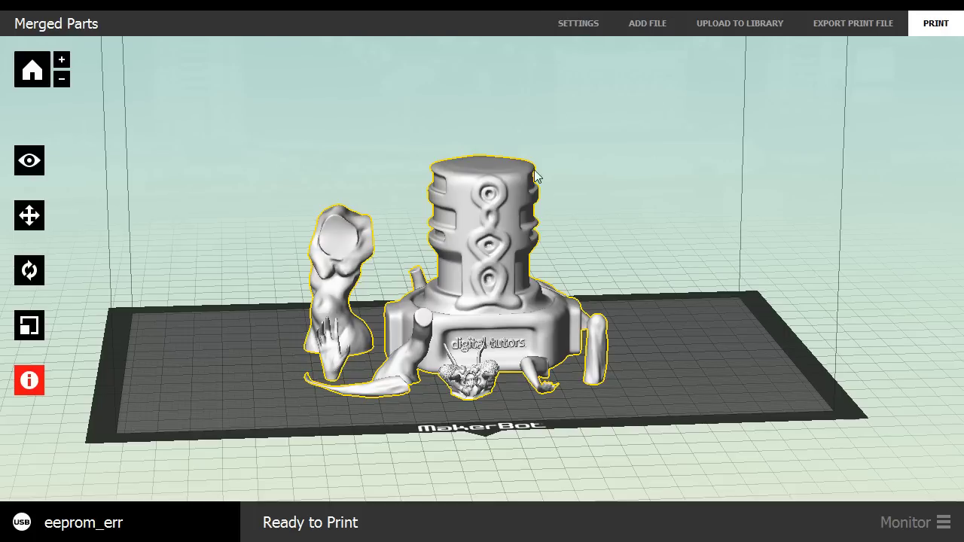
In Print Settings, set both Raft and Supports to the Left Extruder.
left_click(568, 27)
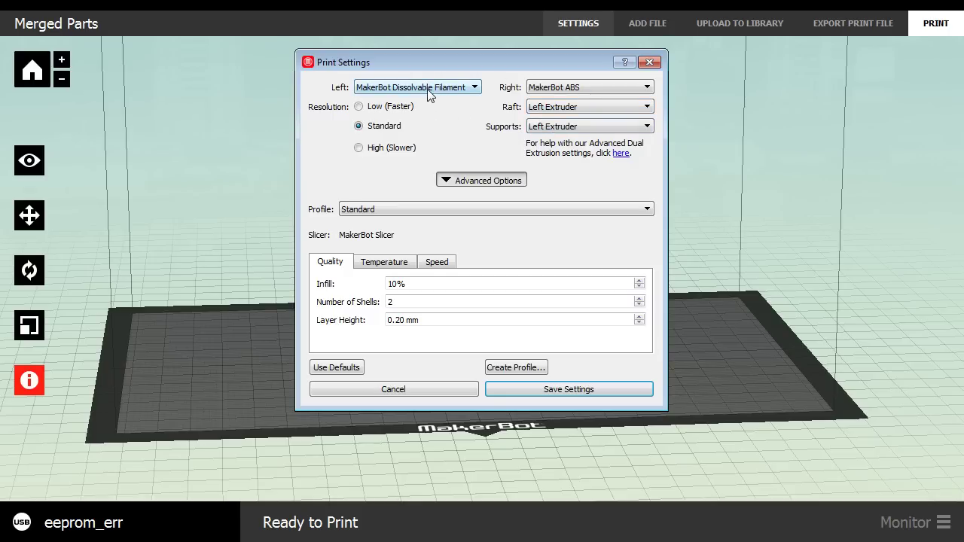
left_click(541, 110)
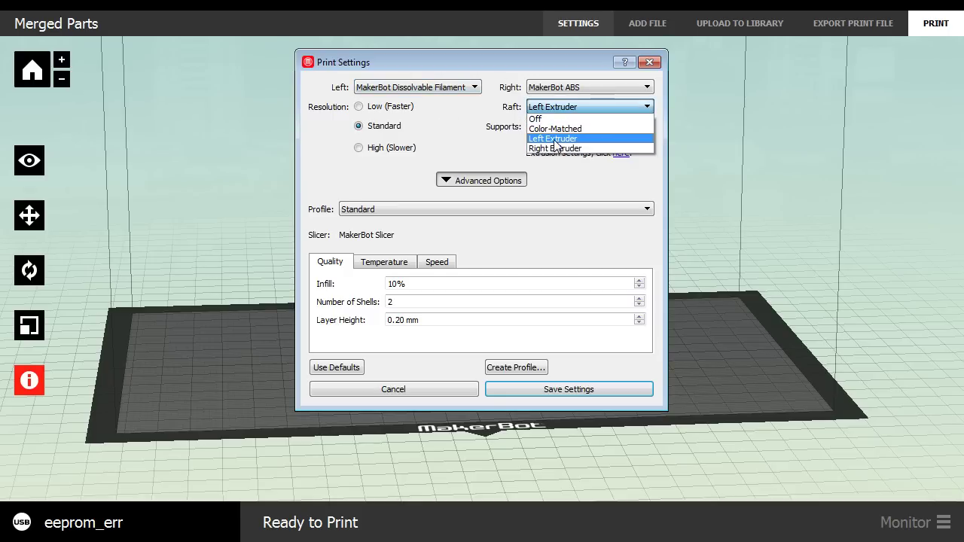
left_click(555, 139)
left_click(557, 110)
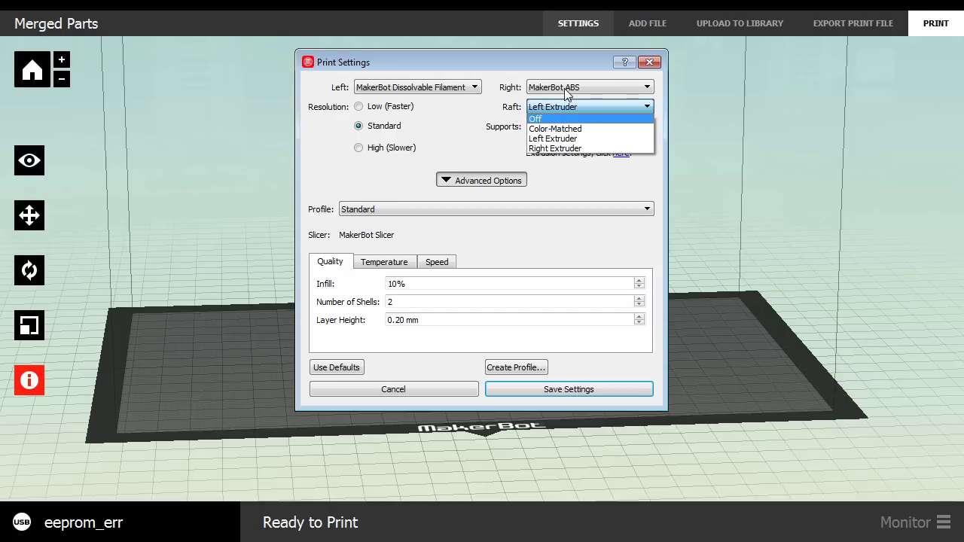
left_click(474, 60)
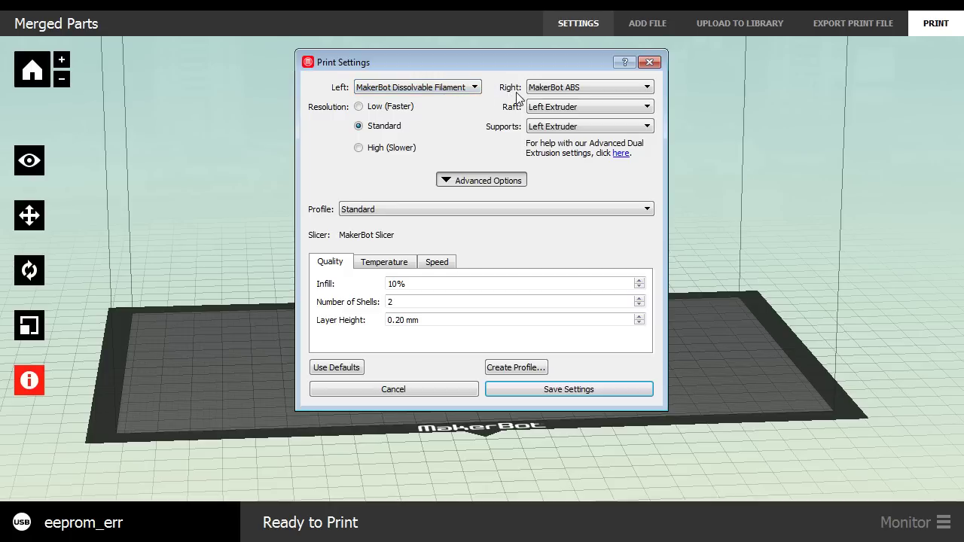
left_click(562, 127)
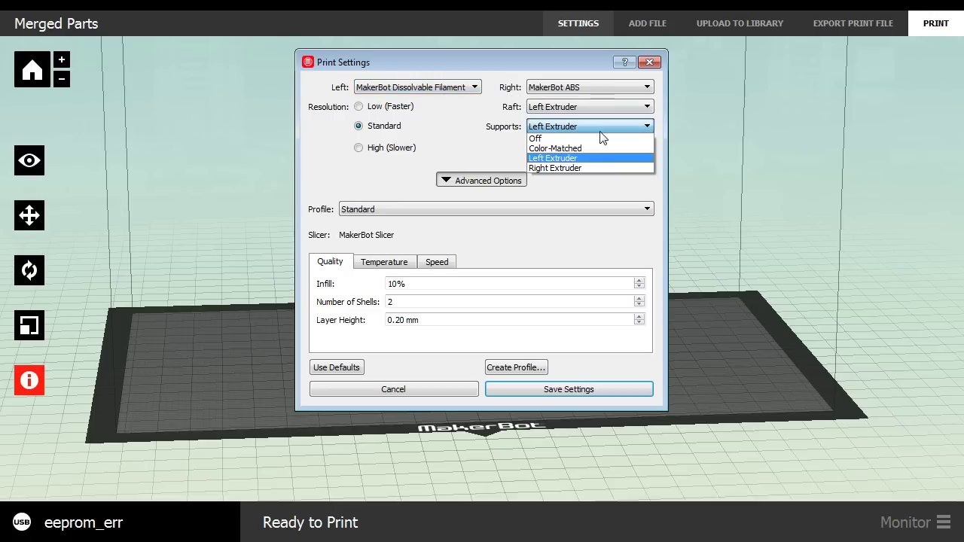
left_click(557, 159)
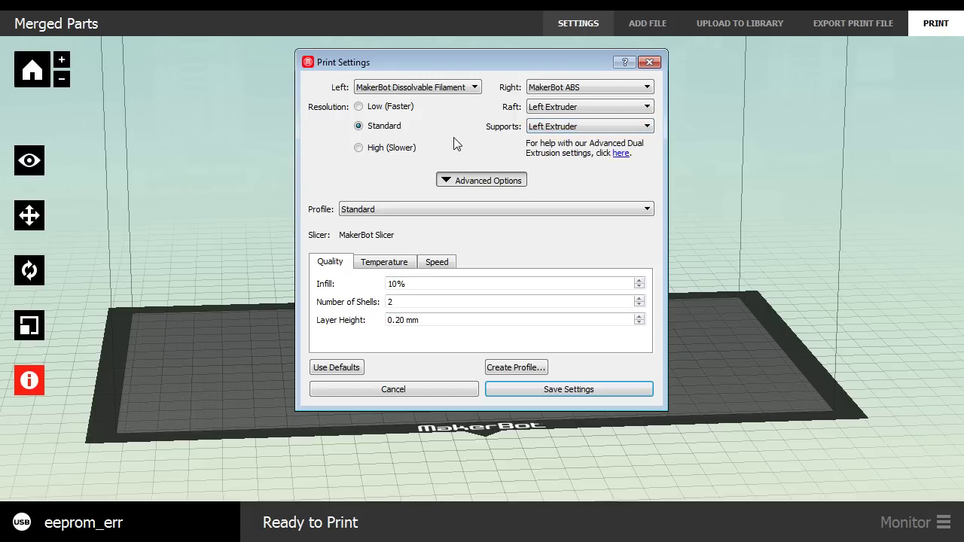
Review 250 °C / 230 °C extruder and 110 °C plate temperatures, then save the settings.
left_click(376, 265)
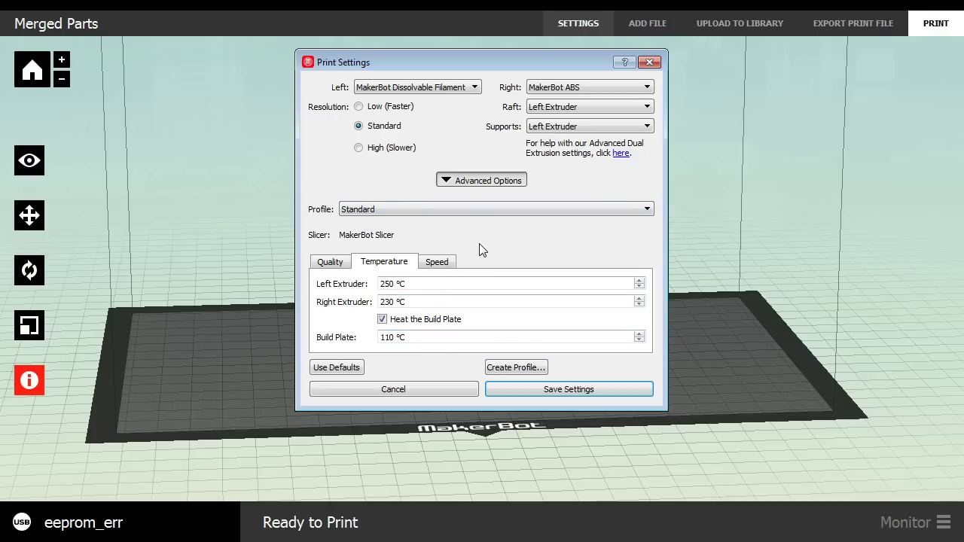
left_click(595, 389)
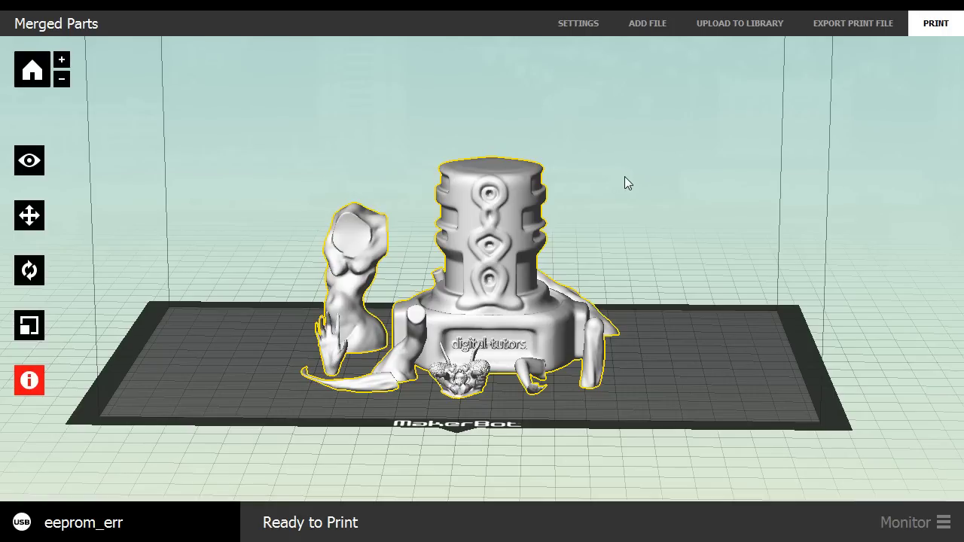
Zoom in and start printing Merged Parts with Ctrl+P to see the estimates.
scroll(625, 177, "up", 2)
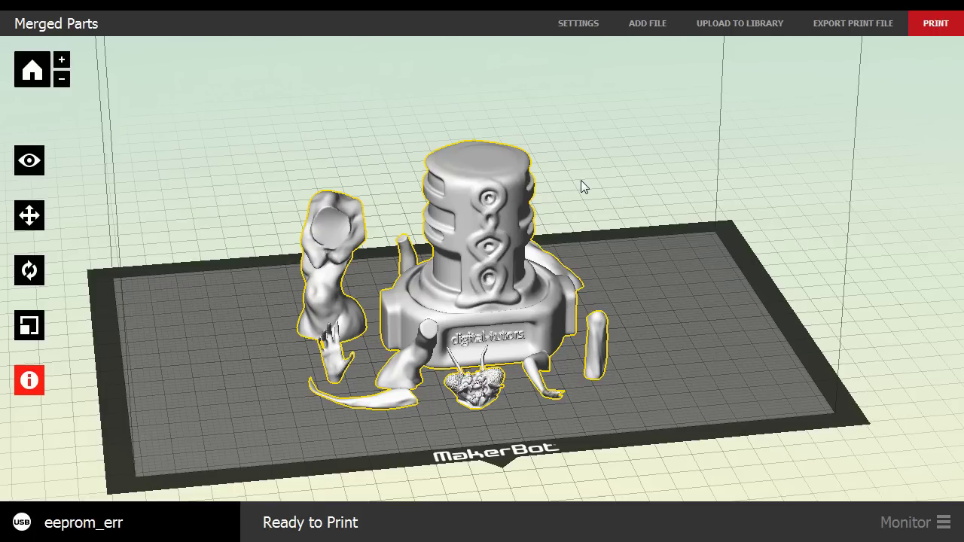
key("ctrl+p")
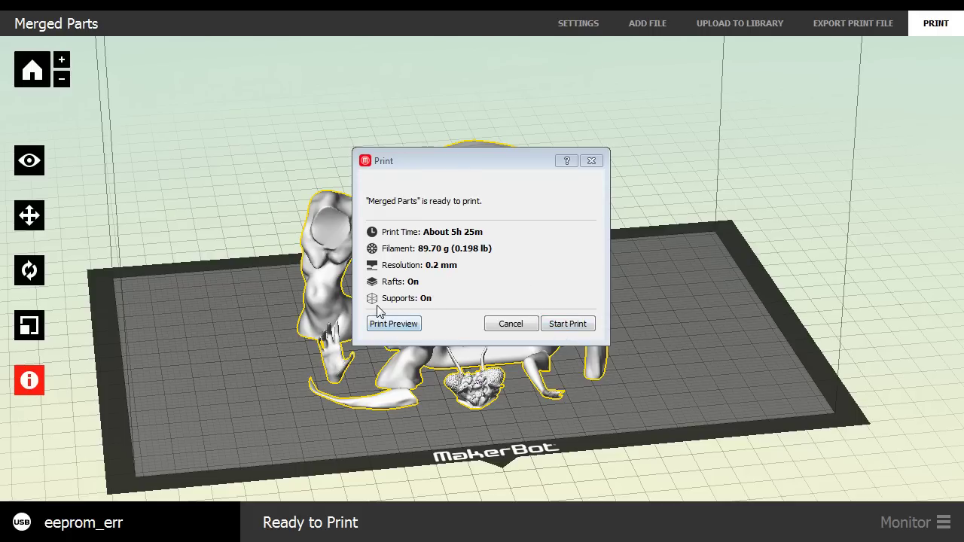
left_click(395, 324)
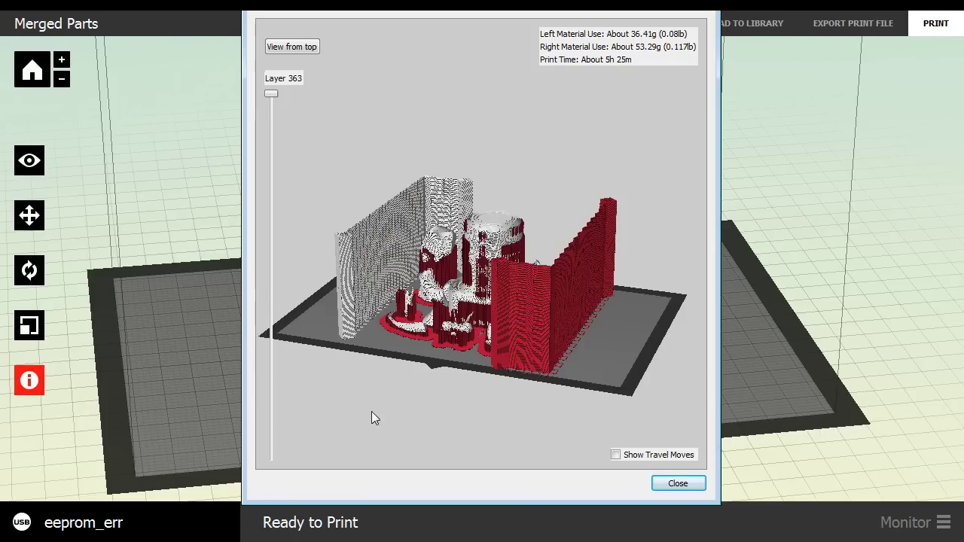
left_click_drag(372, 411, 470, 427)
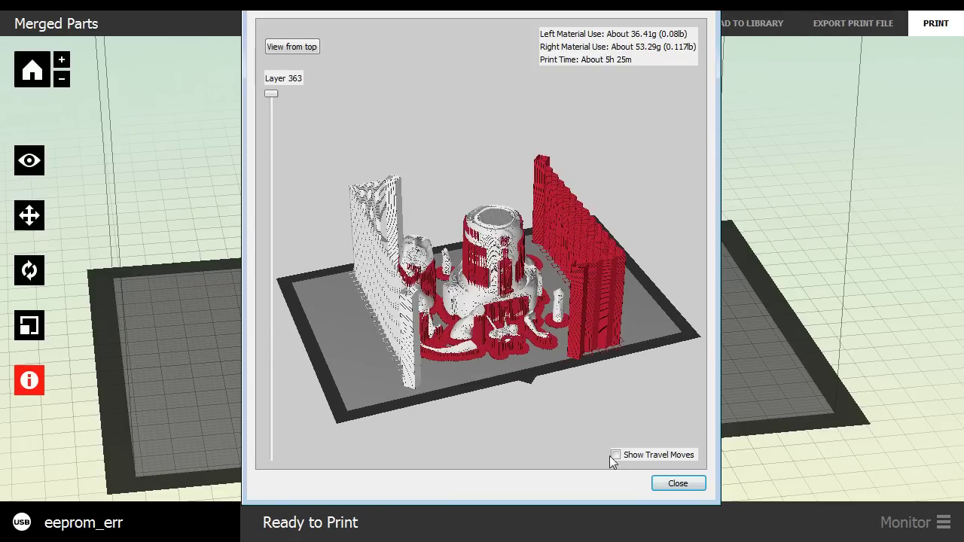
left_click(614, 455)
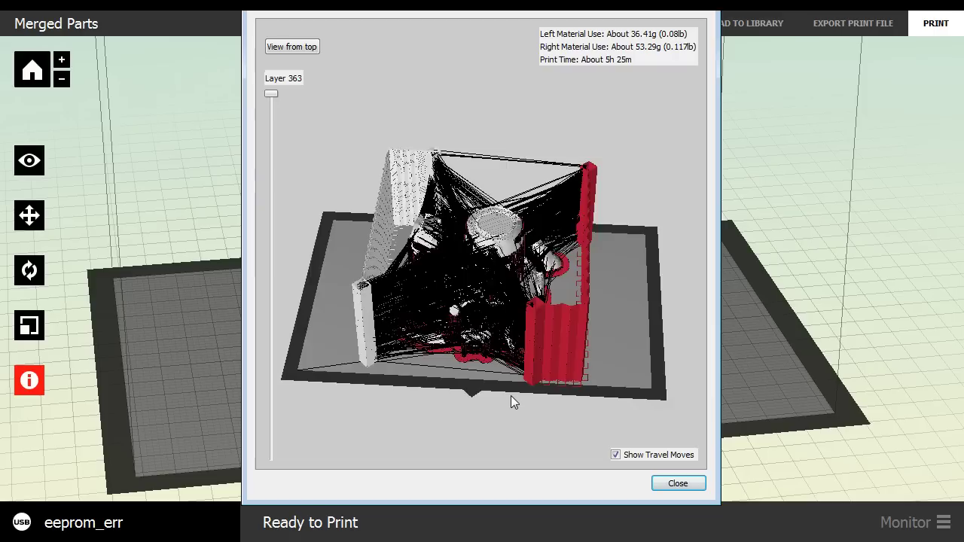
left_click(615, 456)
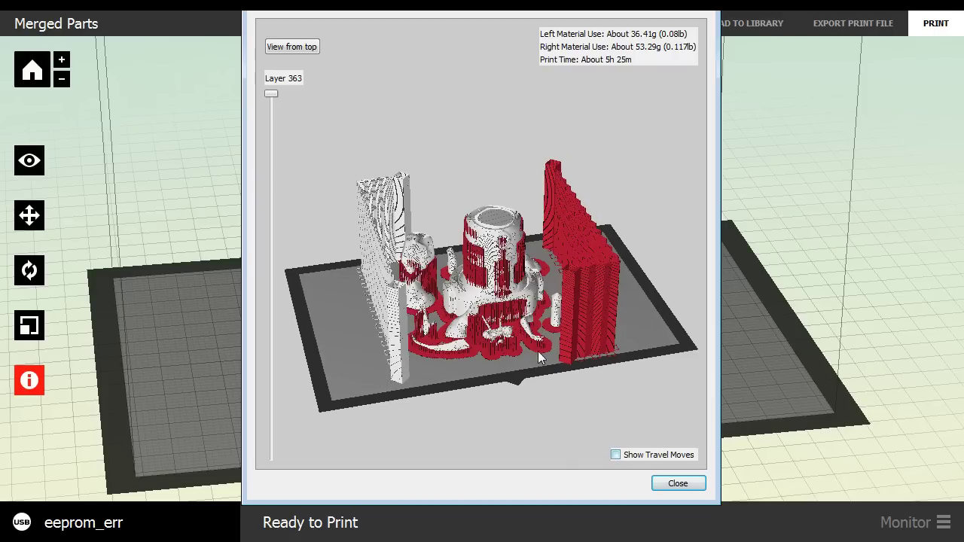
scroll(476, 377, "up", 6)
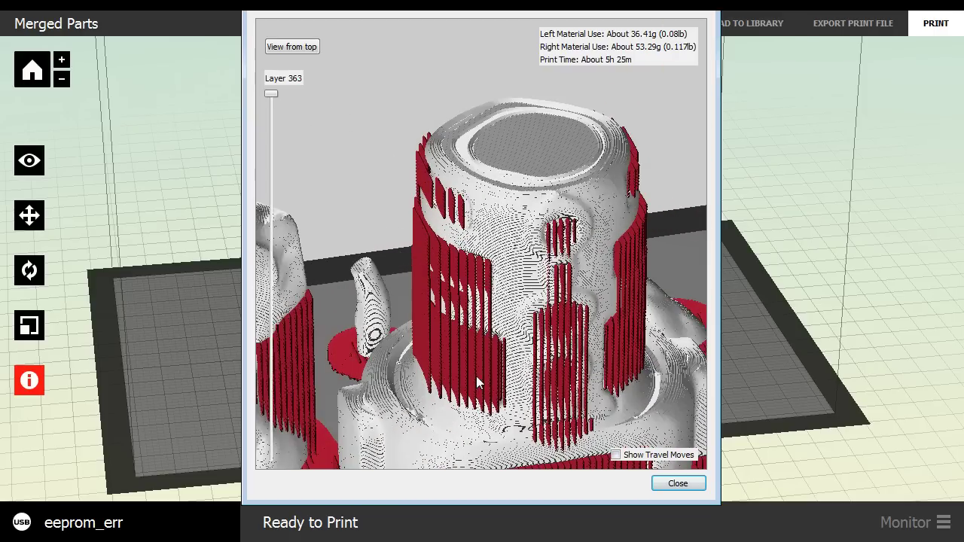
mouse_move(340, 148)
left_mouse_down()
mouse_move(301, 136)
mouse_move(327, 158)
left_mouse_up()
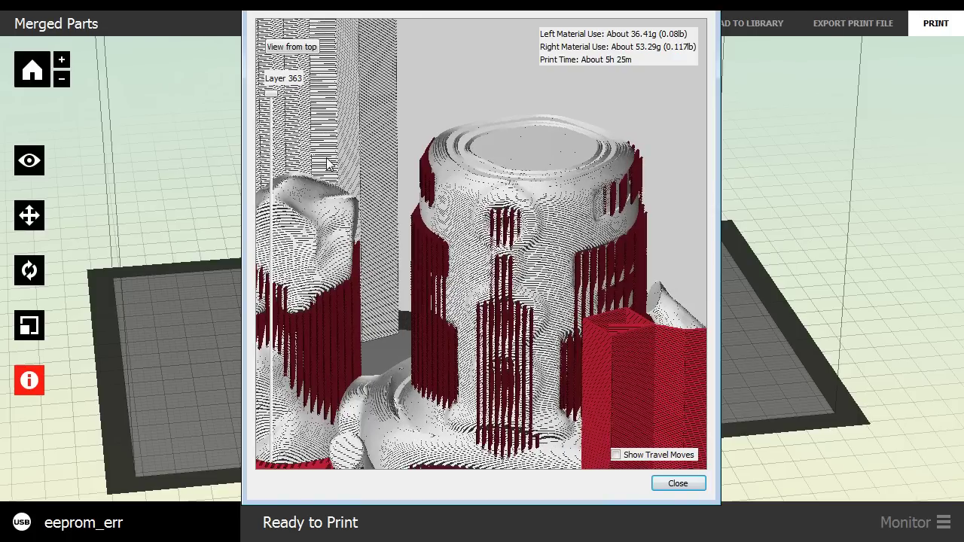
scroll(343, 216, "down", 5)
left_click_drag(519, 146, 553, 144)
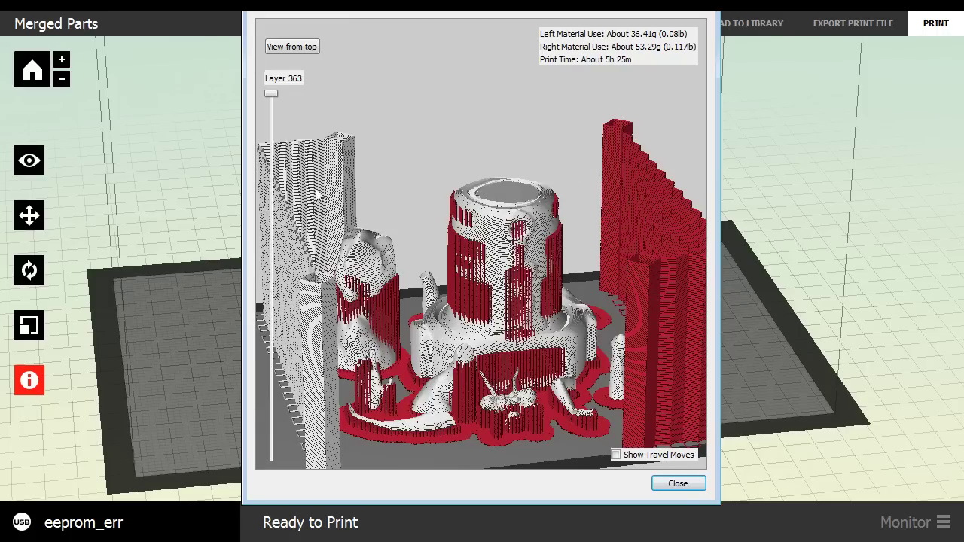
left_click_drag(468, 54, 372, 81)
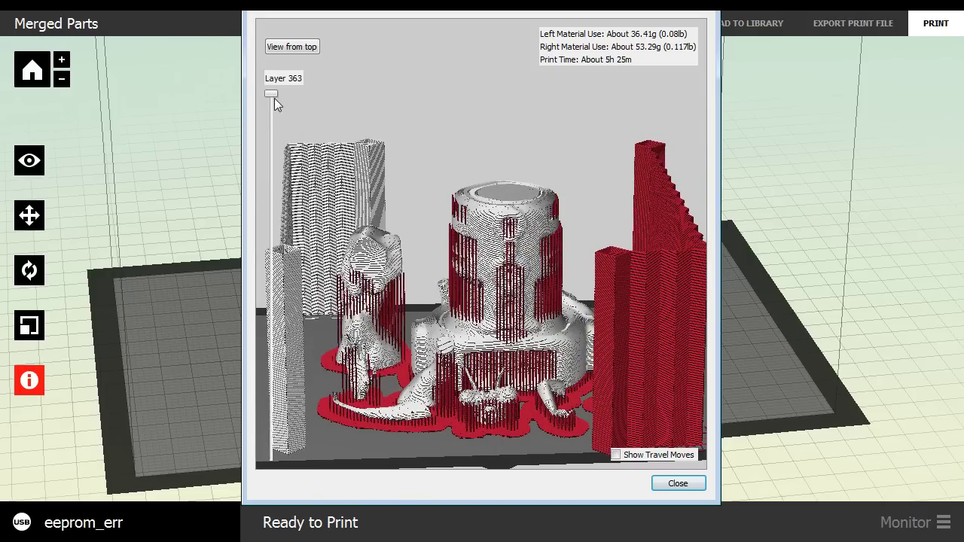
Lower the preview from layer 337 through 221 to layer 7, leaving only the red raft.
left_click_drag(272, 99, 271, 233)
left_click_drag(549, 161, 450, 263)
scroll(521, 238, "up", 3)
scroll(521, 238, "up", 3)
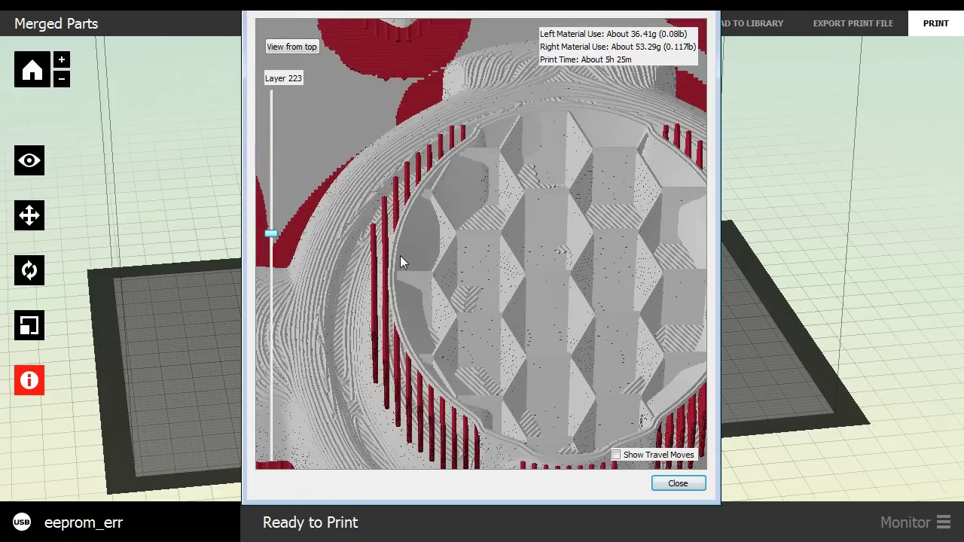
left_click_drag(272, 238, 324, 245)
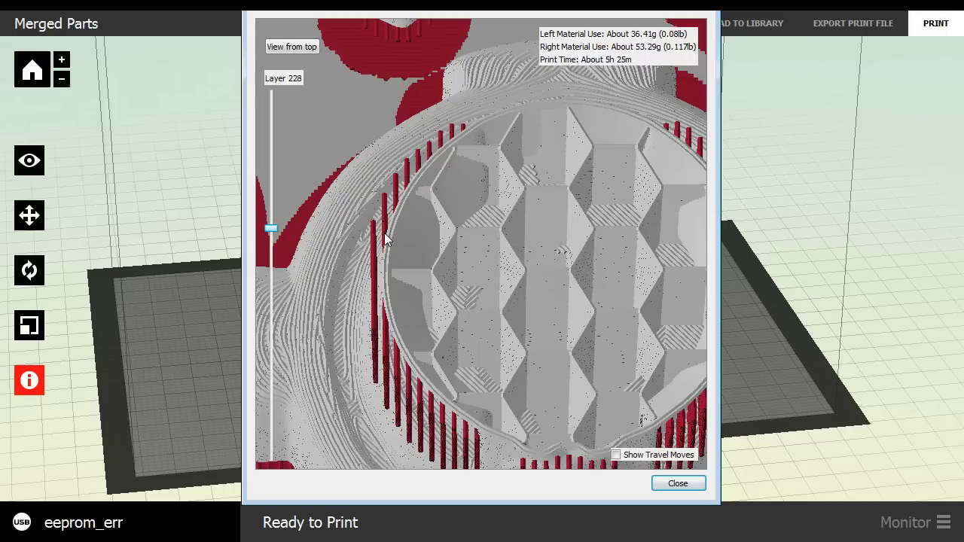
scroll(397, 282, "down", 5)
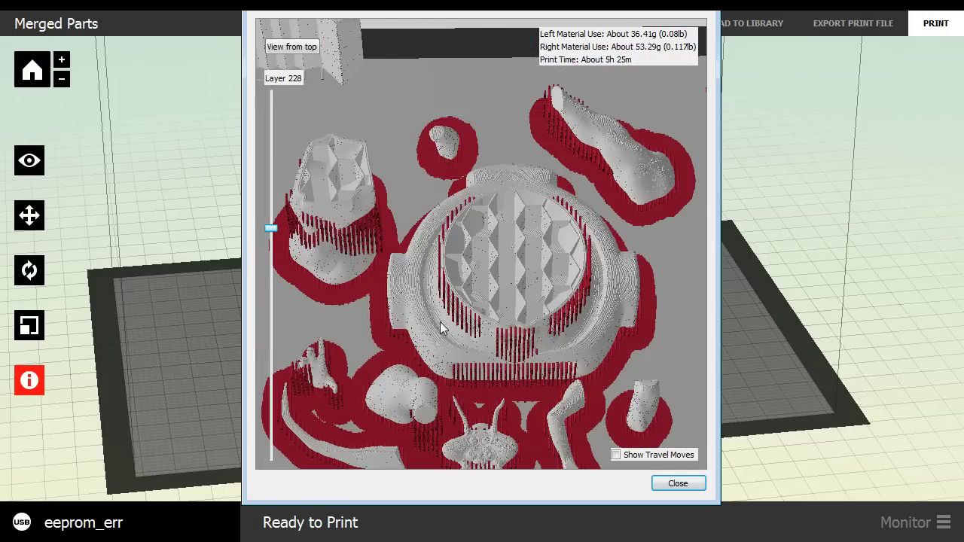
left_click_drag(442, 327, 500, 323)
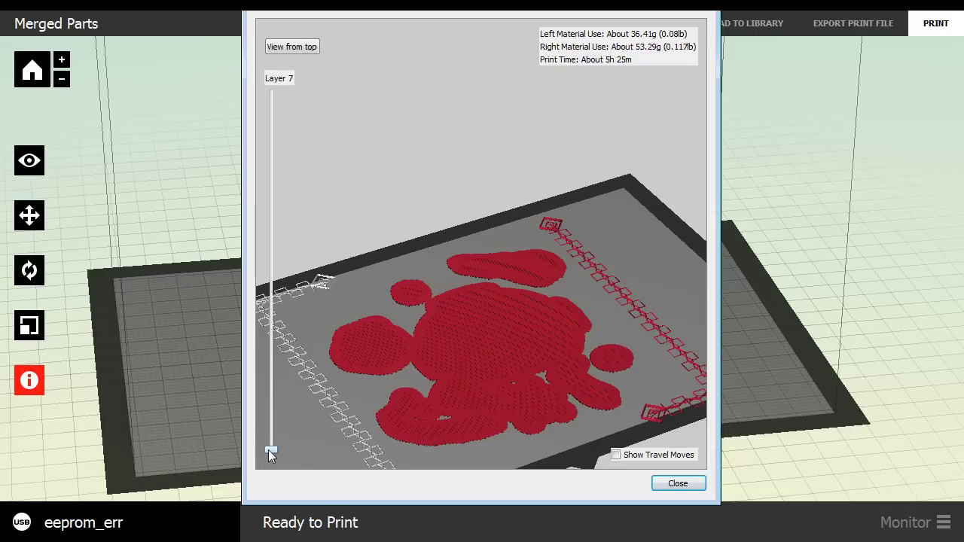
Scrub the preview through layers 20, 37, 8 and 98, viewing the bowl and small figure.
left_click_drag(268, 450, 271, 435)
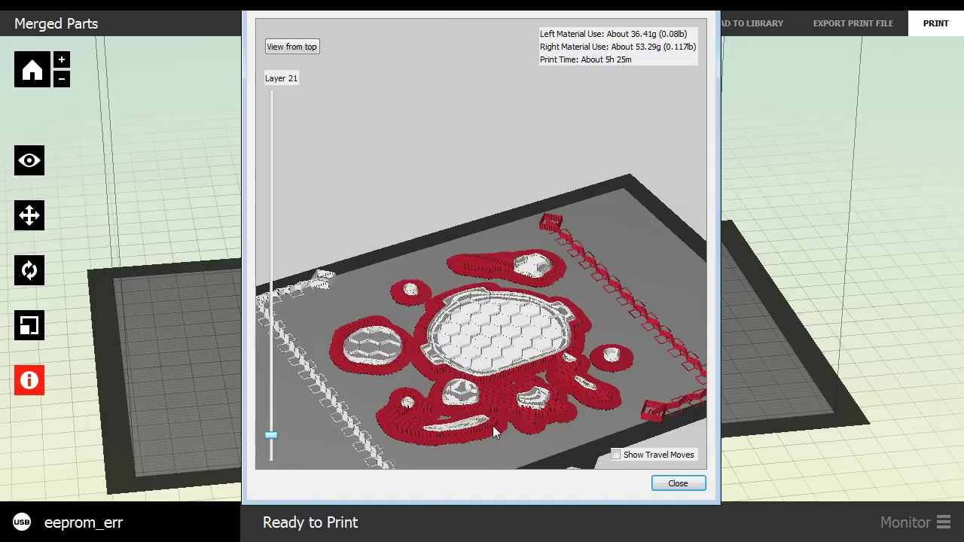
left_click_drag(267, 434, 268, 420)
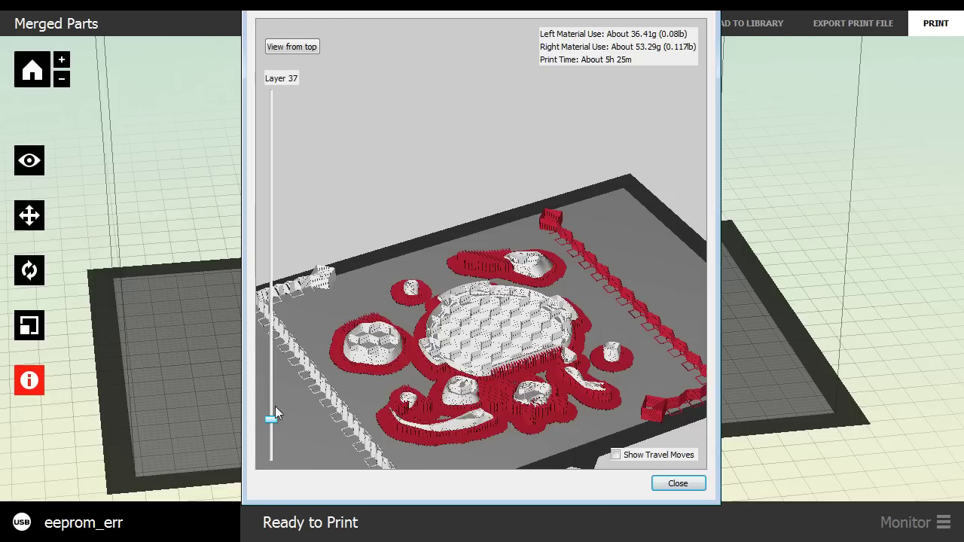
left_click_drag(272, 420, 278, 454)
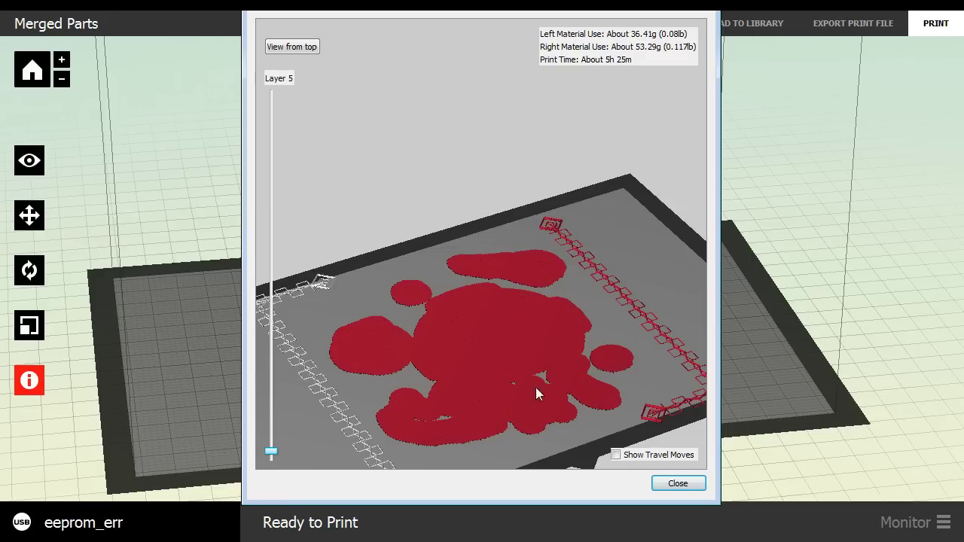
left_click_drag(276, 453, 272, 332)
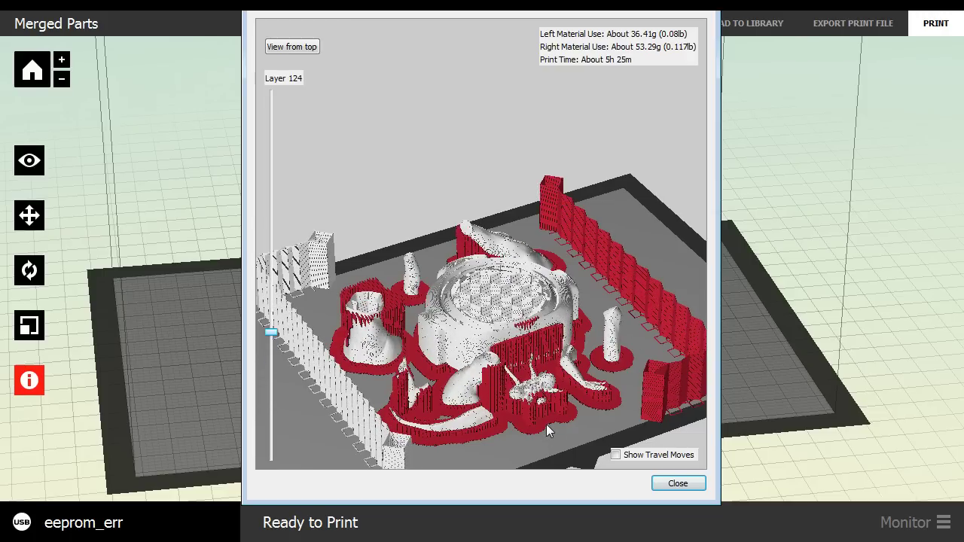
scroll(550, 427, "up", 5)
left_click_drag(577, 420, 461, 267)
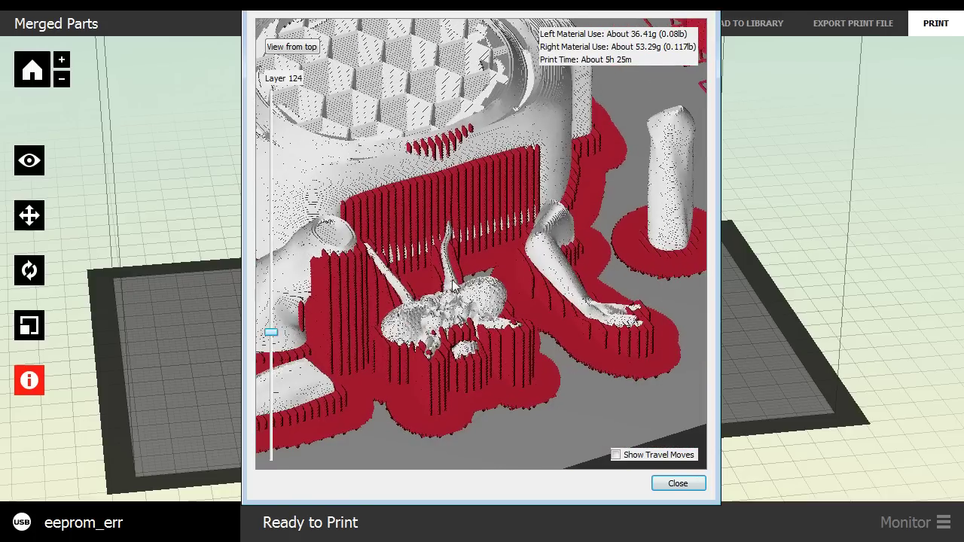
scroll(457, 293, "up", 2)
left_click_drag(470, 380, 452, 354)
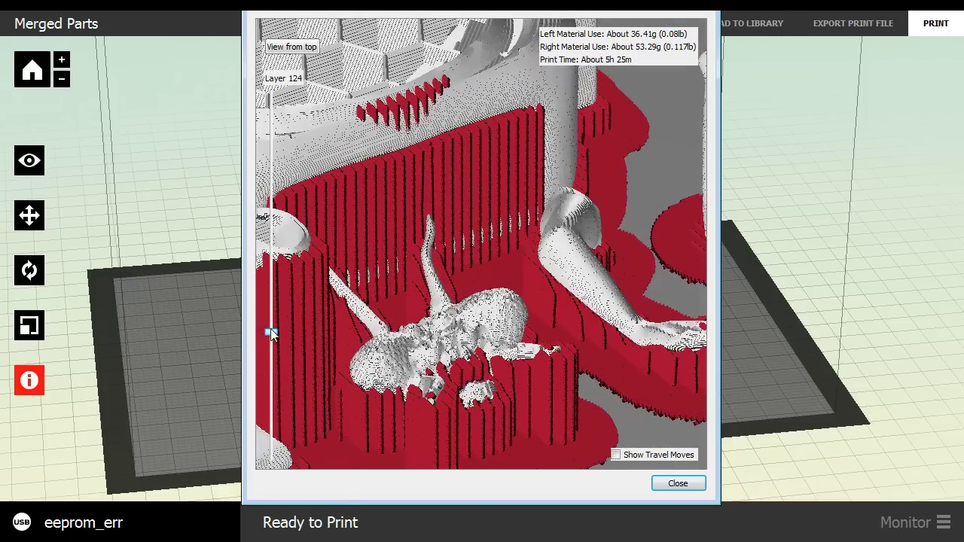
Check layers 111, 46 and 96 from top-down, angled and low side views.
left_click_drag(271, 335, 271, 415)
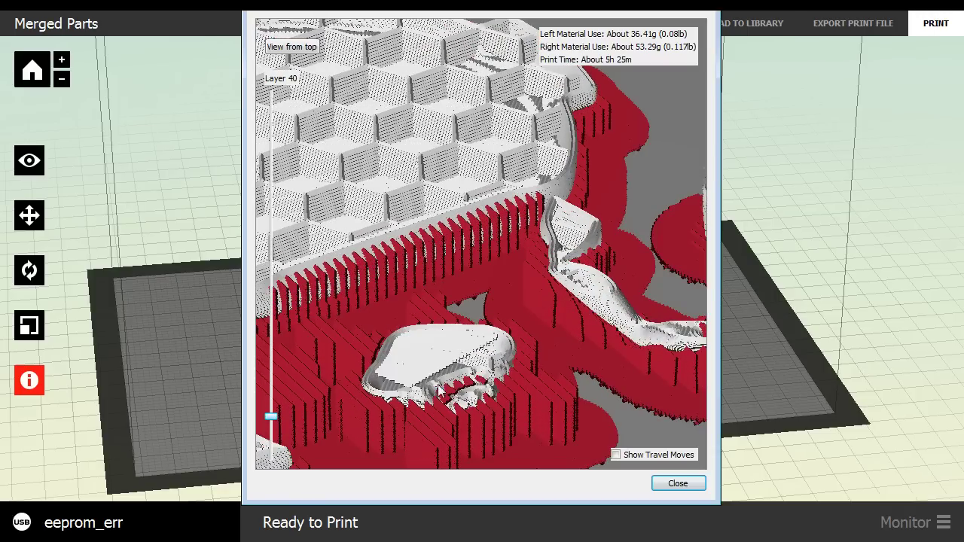
left_click_drag(457, 312, 509, 398)
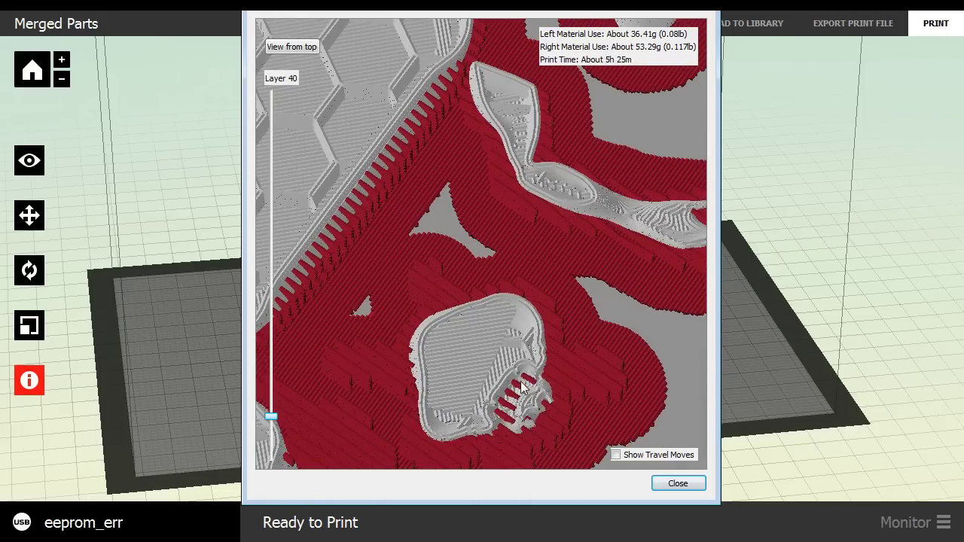
left_click_drag(270, 416, 267, 380)
left_click_drag(432, 401, 430, 337)
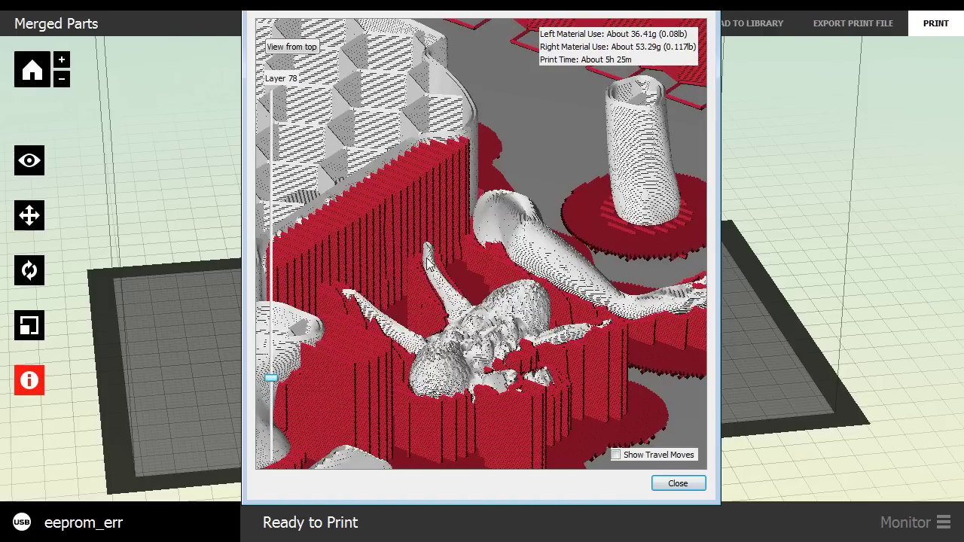
left_click_drag(271, 377, 270, 361)
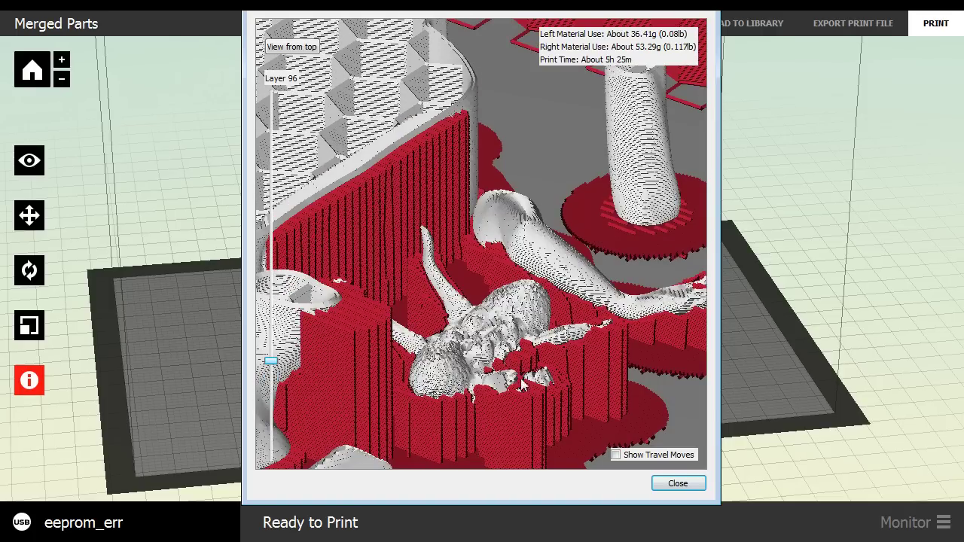
left_click_drag(525, 354, 271, 94)
left_click_drag(574, 288, 506, 228)
left_click_drag(531, 263, 535, 275)
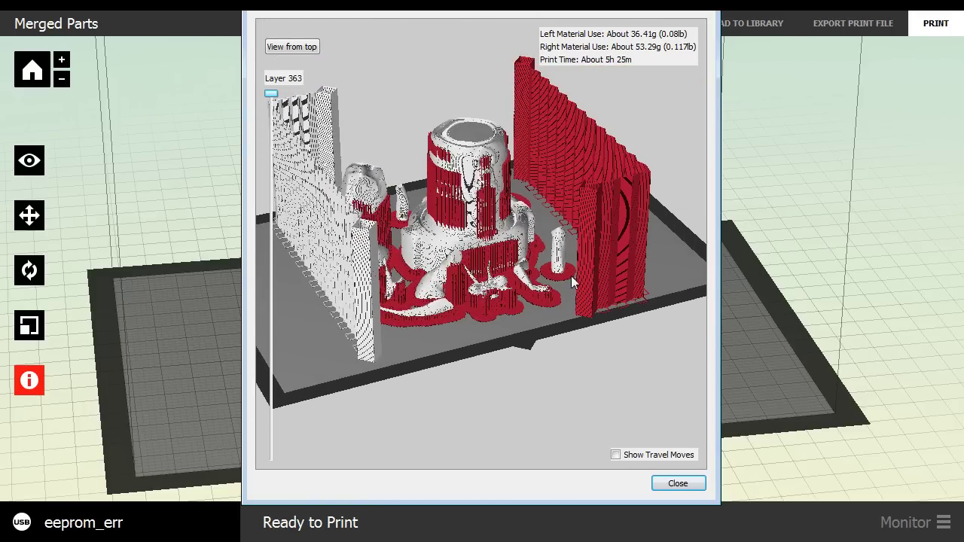
Close the preview and start printing Merged Parts on the connected printer.
left_click(679, 483)
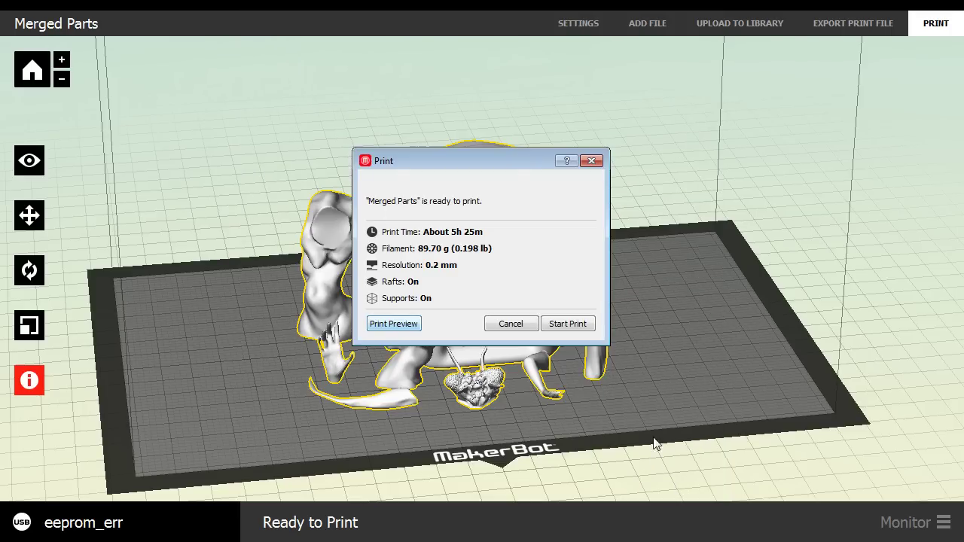
left_click(581, 325)
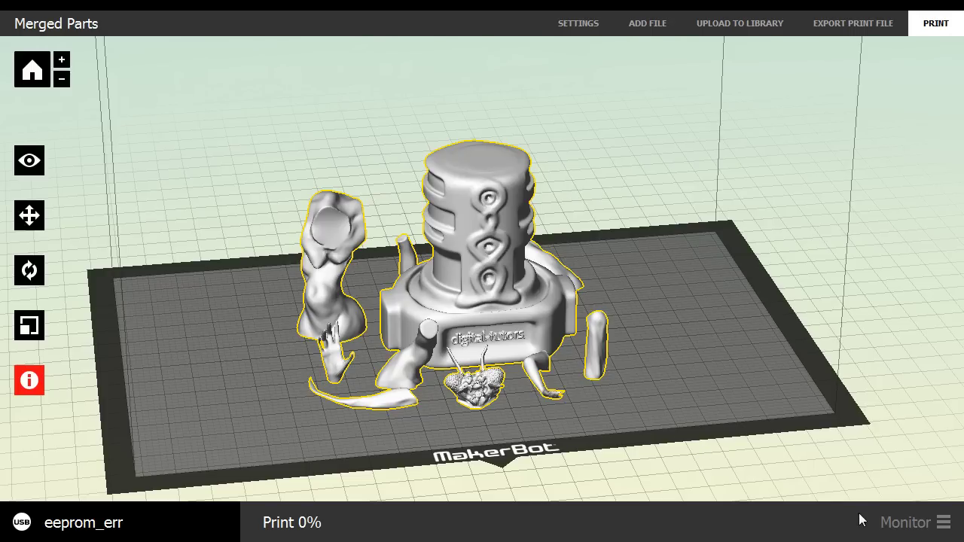
Show the Monitor panel: extruders 27 °C, platform 33 °C, 05:25 estimated time.
left_click(904, 521)
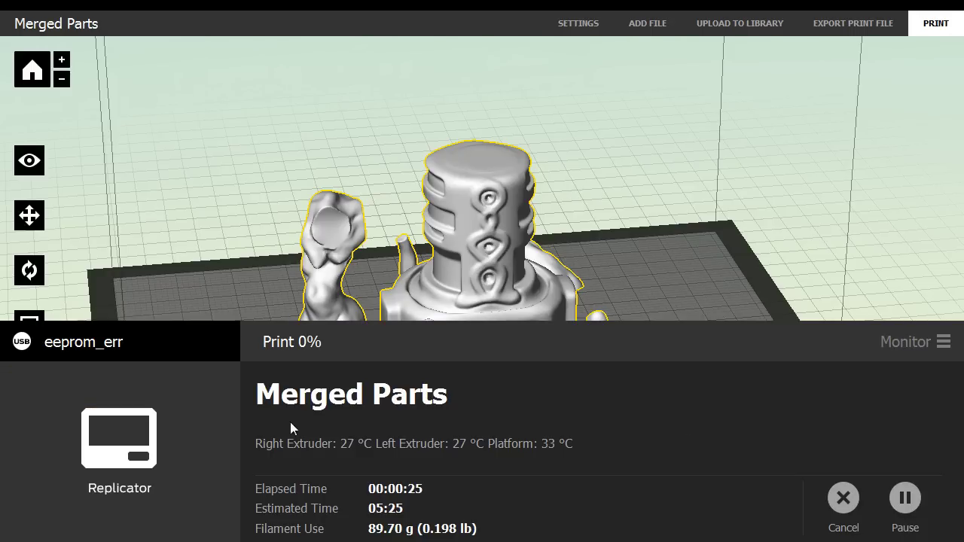